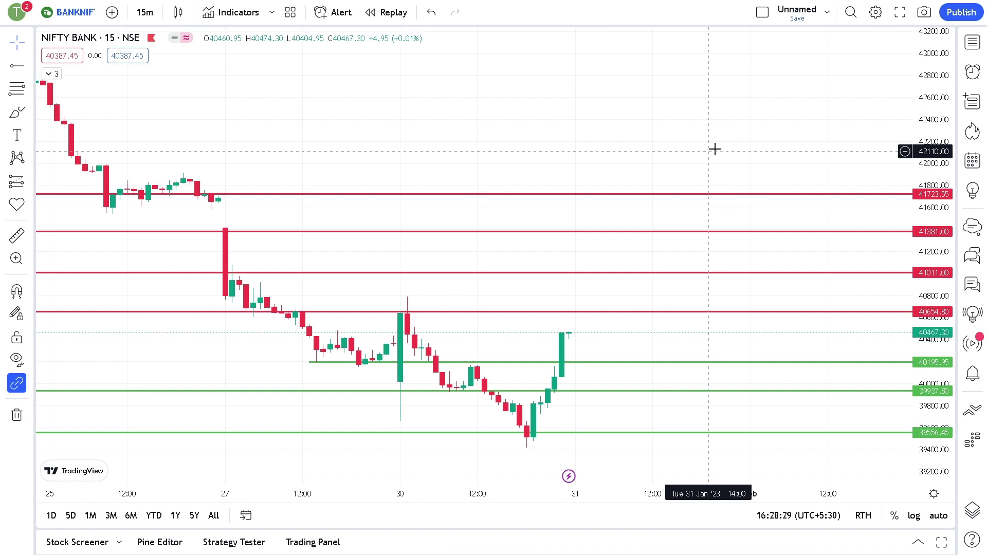
Load the U.S. Dollar Currency Index (DXY) from TVC in the 15-minute chart
{"action": "scroll", "coordinate": [709, 150], "scroll_direction": "down", "scroll_amount": 2}
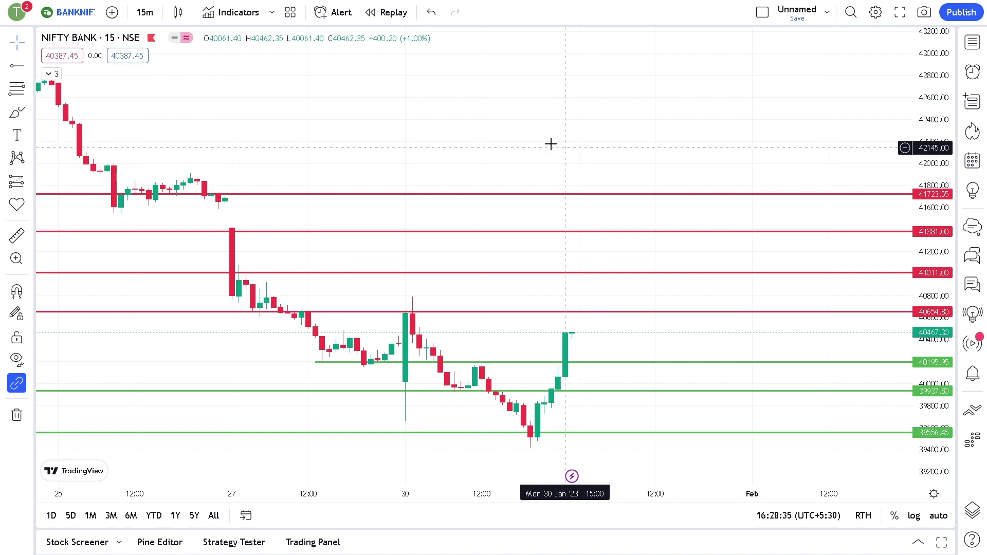
{"action": "scroll", "coordinate": [507, 152], "scroll_direction": "down", "scroll_amount": 2}
{"action": "scroll", "coordinate": [423, 138], "scroll_direction": "up", "scroll_amount": 1}
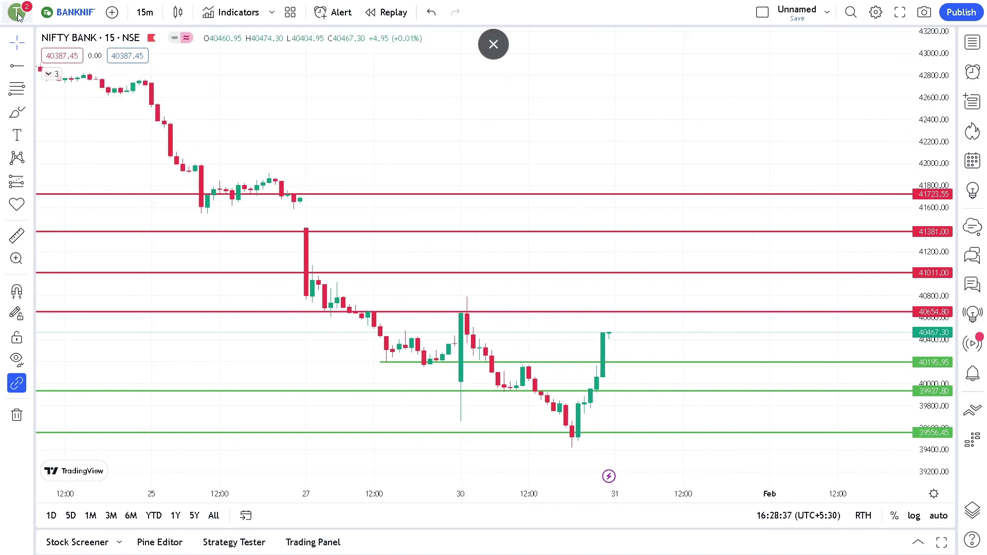
{"action": "left_click", "coordinate": [91, 18]}
{"action": "type", "text": "DXY"}
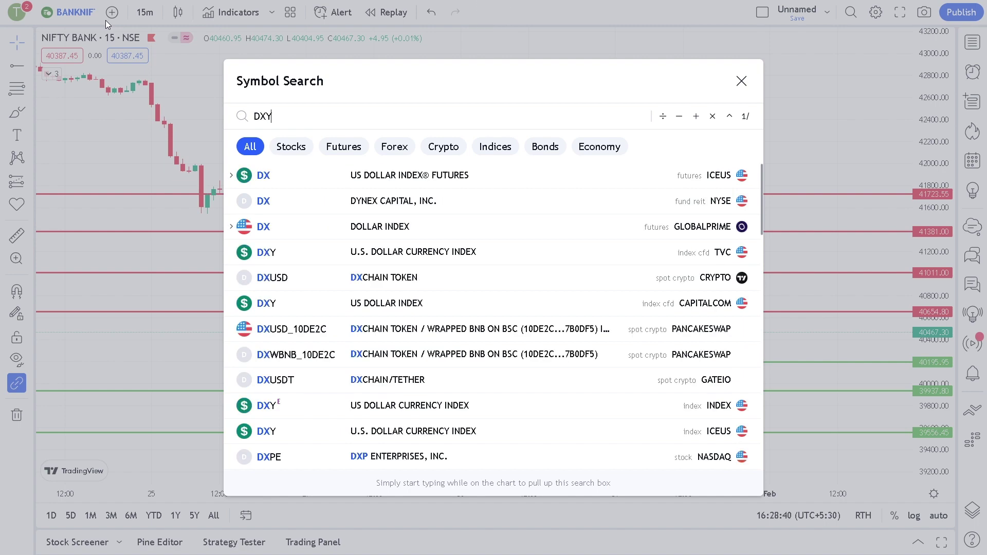
{"action": "key", "text": "Return"}
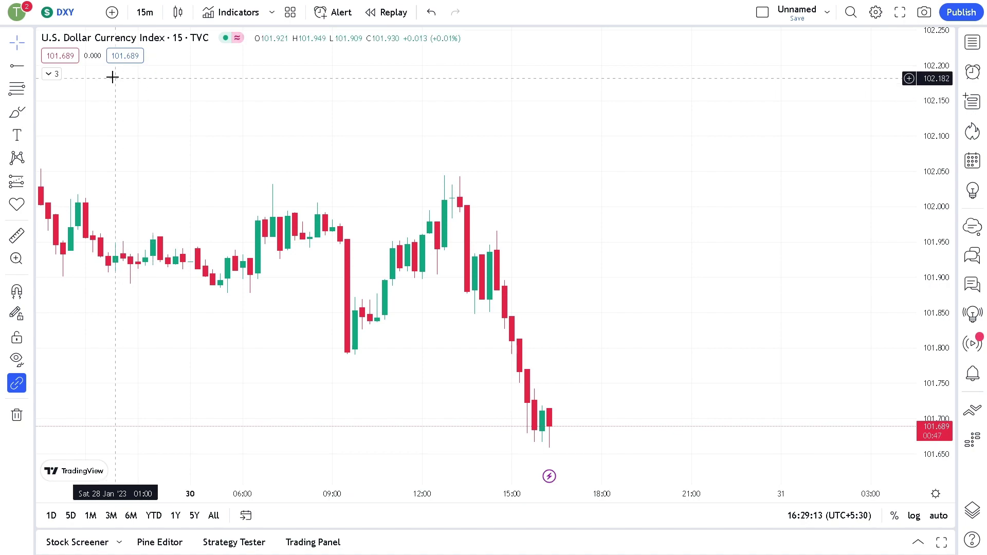
Switch the chart to the Nifty 50 index on NSE and frame its latest candles and marked levels
{"action": "left_click", "coordinate": [61, 12]}
{"action": "key", "text": "BackSpace"}
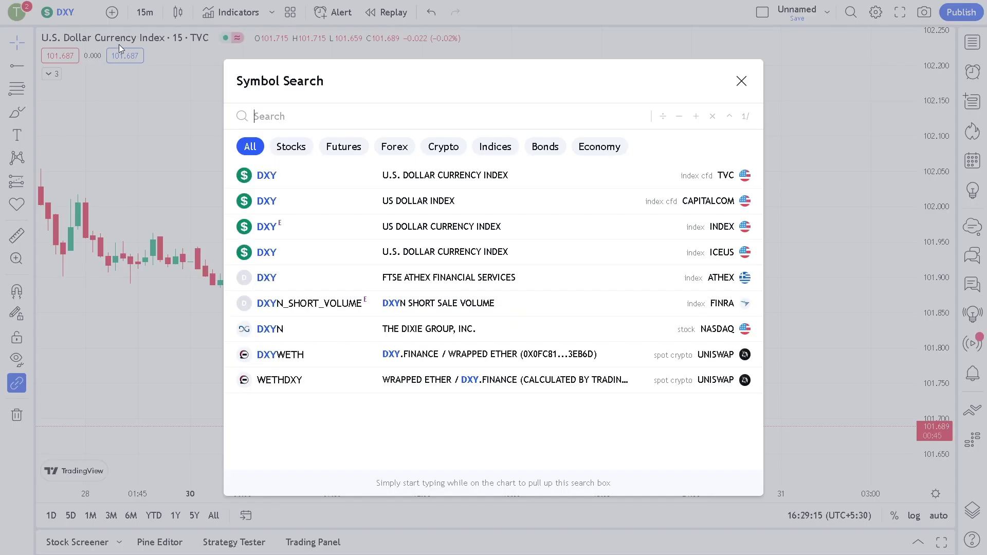
{"action": "left_click", "coordinate": [307, 224]}
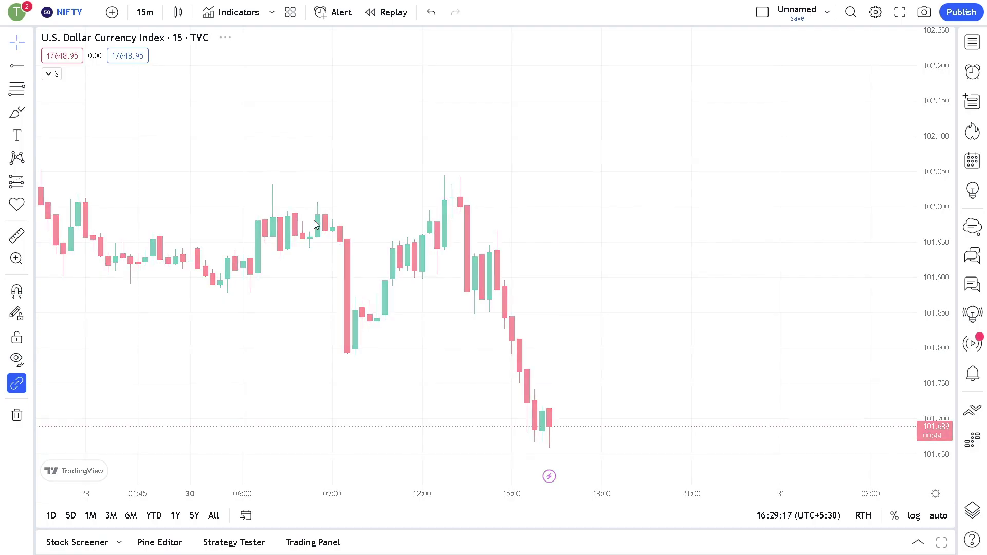
{"action": "scroll", "coordinate": [516, 225], "scroll_direction": "down", "scroll_amount": 5}
{"action": "scroll", "coordinate": [582, 252], "scroll_direction": "up", "scroll_amount": 3}
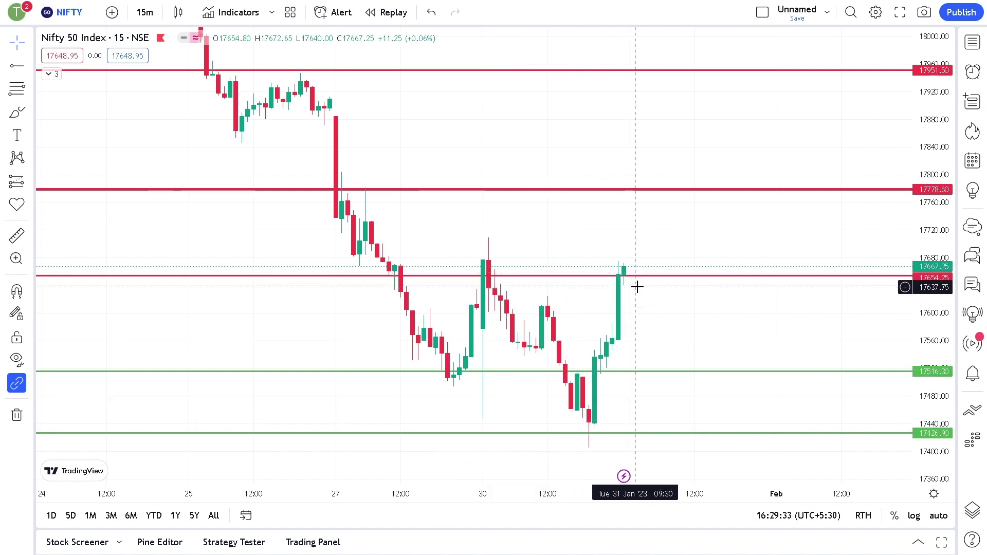
{"action": "scroll", "coordinate": [652, 301], "scroll_direction": "up", "scroll_amount": 1}
{"action": "scroll", "coordinate": [652, 302], "scroll_direction": "down", "scroll_amount": 3}
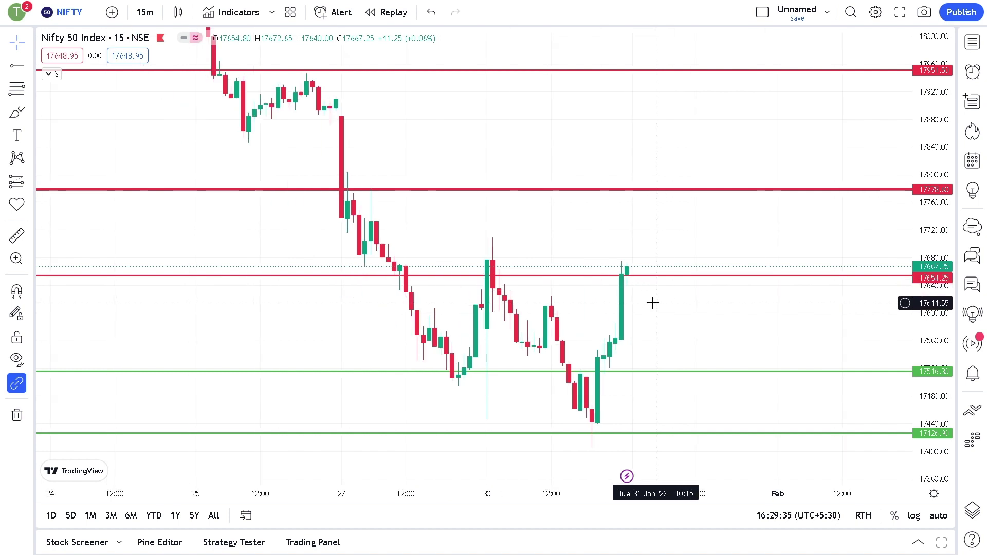
Circle the 27 January and 30 January lows near the green support lines with the Brush
{"action": "left_click", "coordinate": [18, 113]}
{"action": "mouse_move", "coordinate": [497, 370]}
{"action": "left_mouse_down"}
{"action": "mouse_move", "coordinate": [566, 400]}
{"action": "mouse_move", "coordinate": [499, 371]}
{"action": "left_mouse_up"}
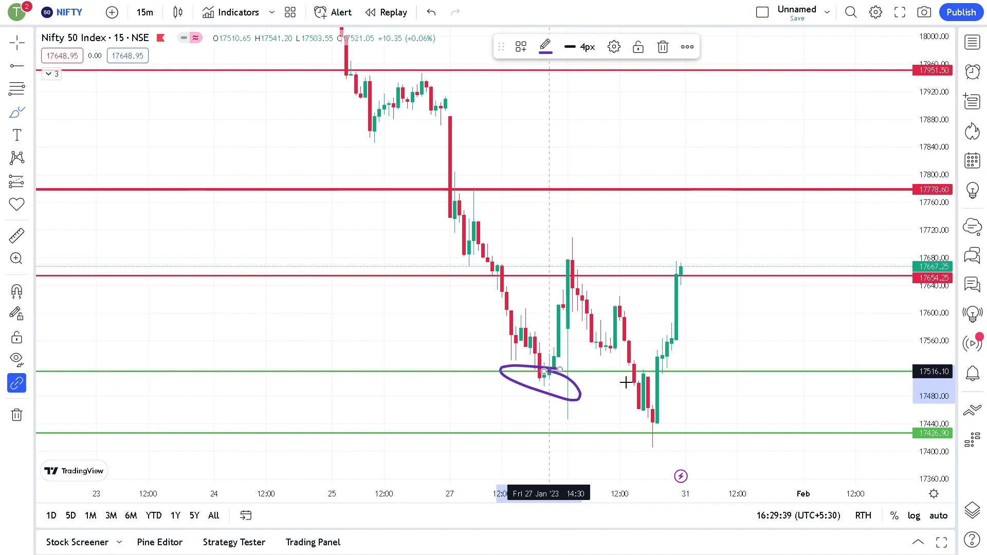
{"action": "mouse_move", "coordinate": [668, 407]}
{"action": "left_mouse_down"}
{"action": "mouse_move", "coordinate": [619, 418]}
{"action": "mouse_move", "coordinate": [666, 407]}
{"action": "left_mouse_up"}
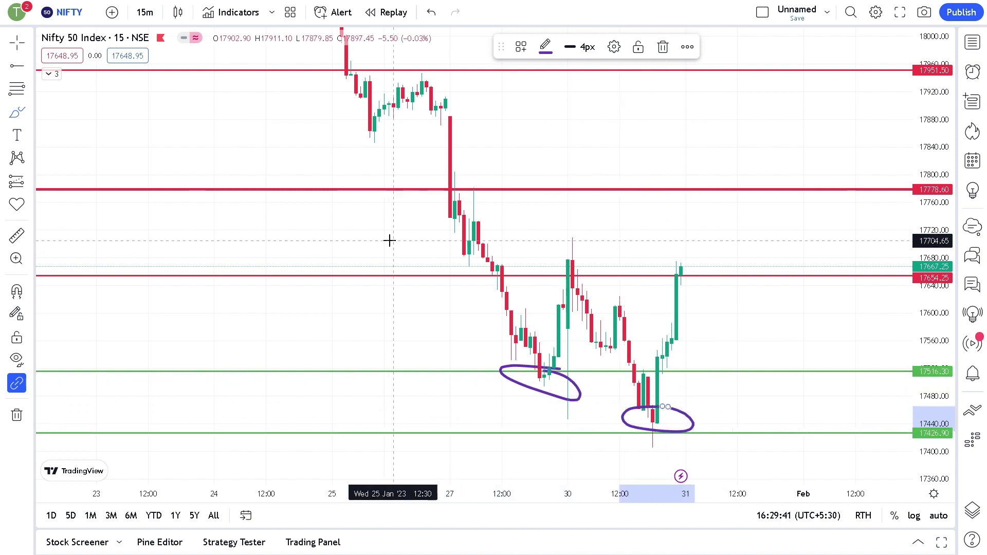
Move the red resistance line nearest the latest Nifty price up to 17676.80
{"action": "scroll", "coordinate": [470, 278], "scroll_direction": "down", "scroll_amount": 1}
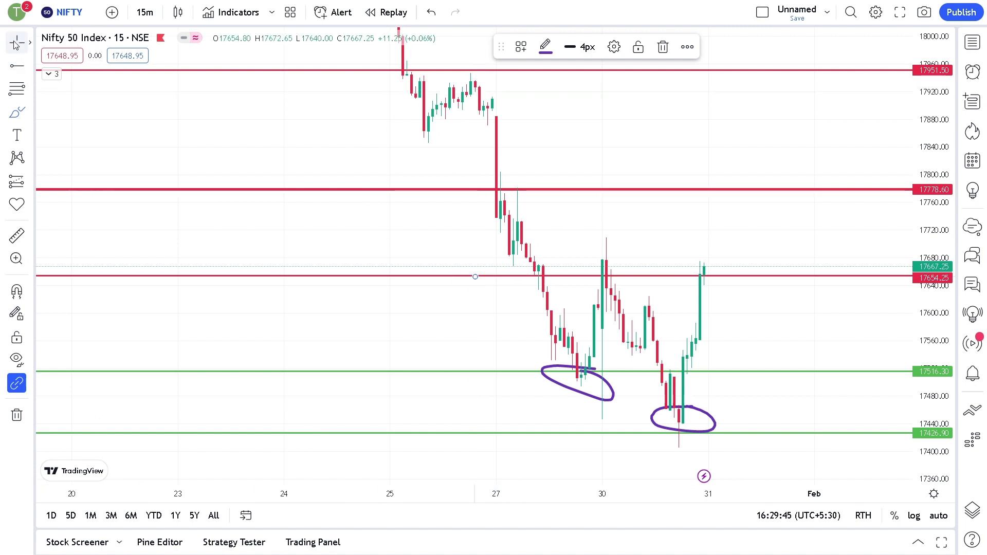
{"action": "left_click_drag", "start_coordinate": [506, 273], "coordinate": [510, 259]}
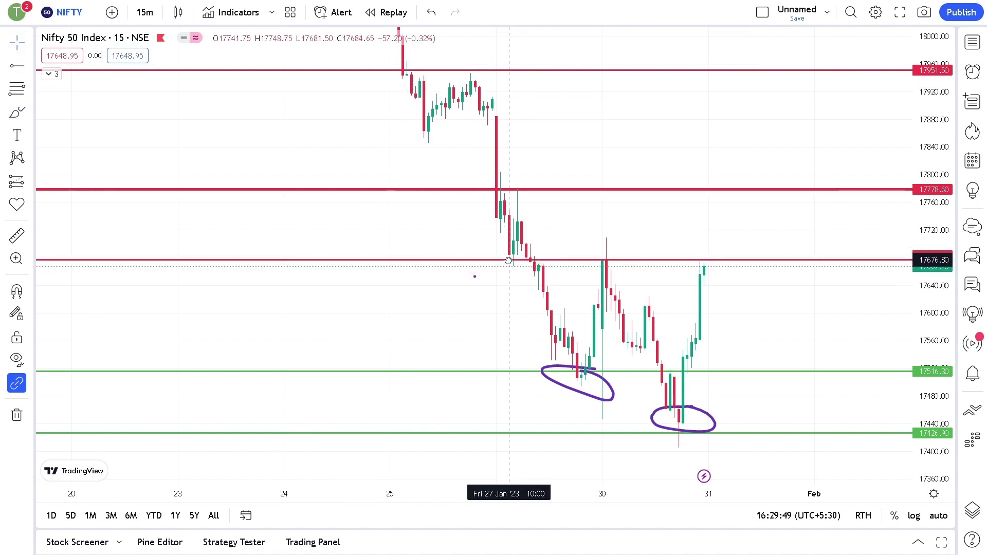
{"action": "scroll", "coordinate": [739, 326], "scroll_direction": "up", "scroll_amount": 3}
{"action": "scroll", "coordinate": [740, 298], "scroll_direction": "down", "scroll_amount": 1}
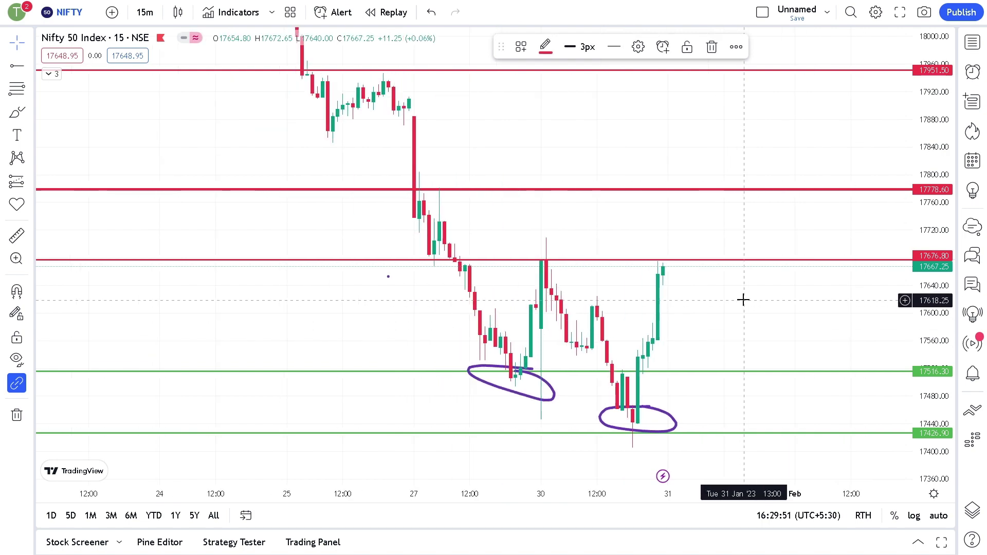
{"action": "left_click_drag", "start_coordinate": [739, 306], "coordinate": [732, 321]}
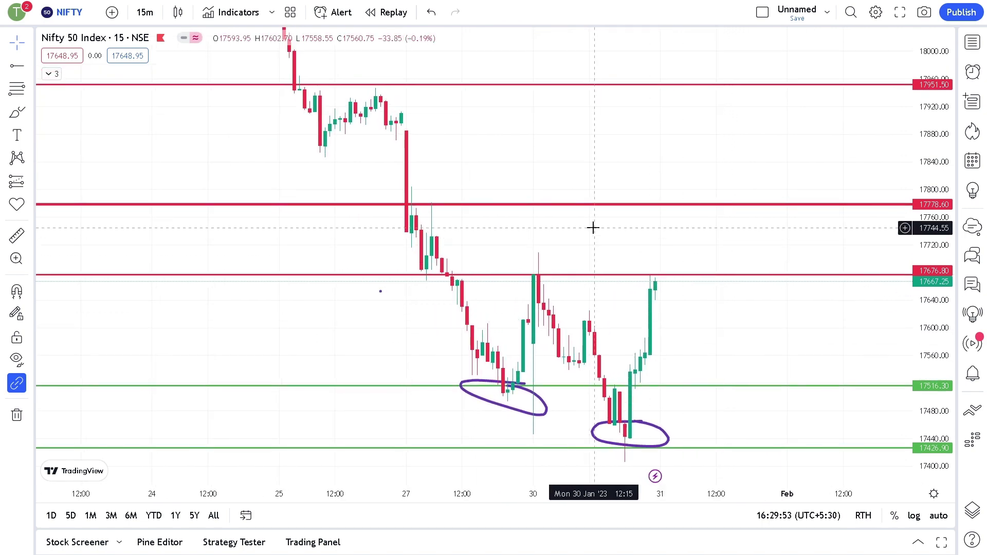
Add a red horizontal line at 17865.30, at the 16 January low on the Nifty chart
{"action": "scroll", "coordinate": [590, 227], "scroll_direction": "down", "scroll_amount": 3}
{"action": "left_click_drag", "start_coordinate": [547, 216], "coordinate": [547, 229]}
{"action": "left_click", "coordinate": [17, 66]}
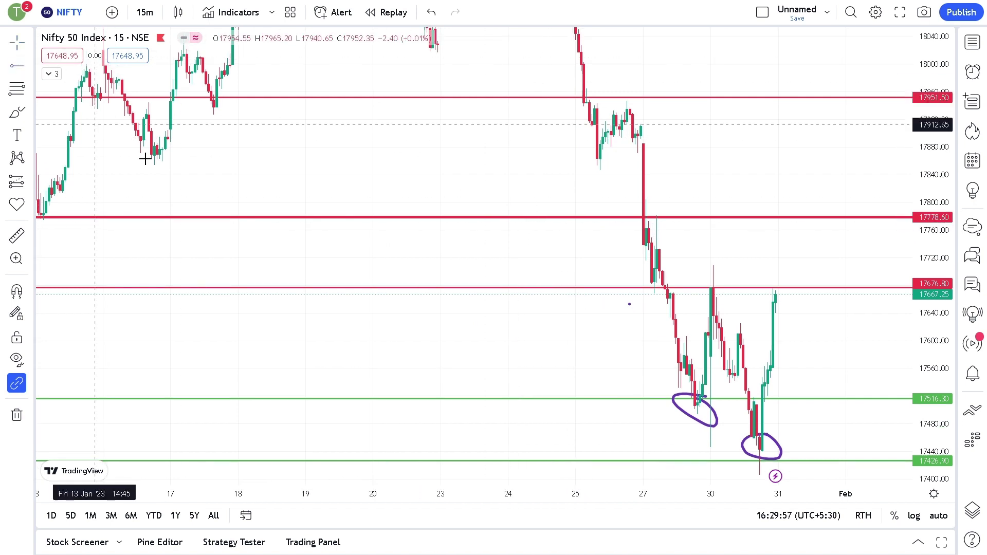
{"action": "left_click", "coordinate": [154, 157]}
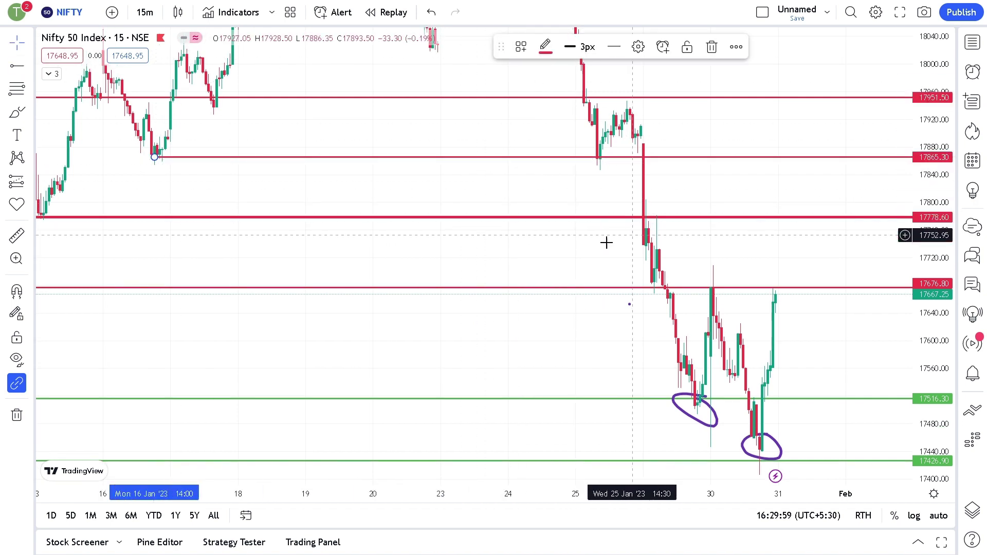
{"action": "scroll", "coordinate": [634, 254], "scroll_direction": "up", "scroll_amount": 4}
{"action": "scroll", "coordinate": [710, 254], "scroll_direction": "up", "scroll_amount": 1}
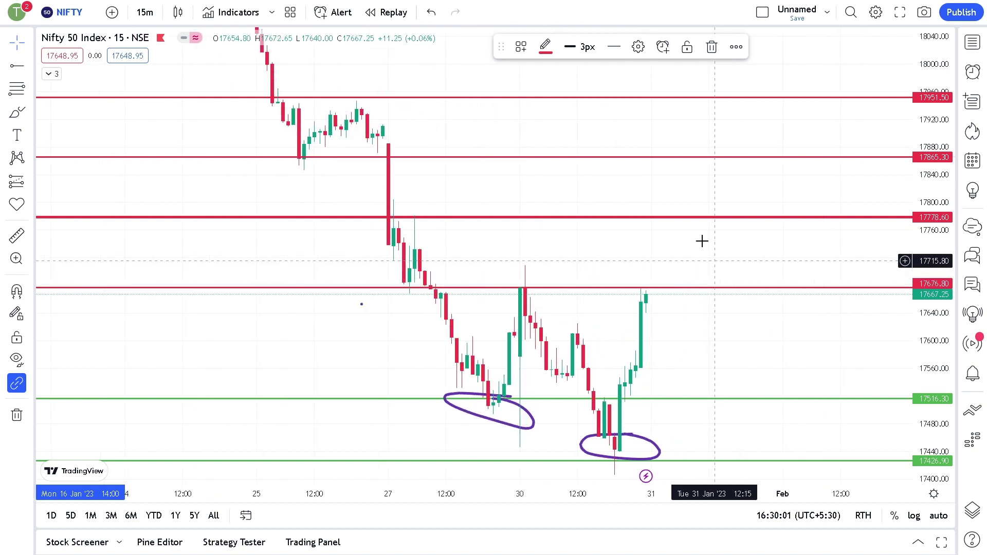
{"action": "left_click_drag", "start_coordinate": [745, 346], "coordinate": [723, 193]}
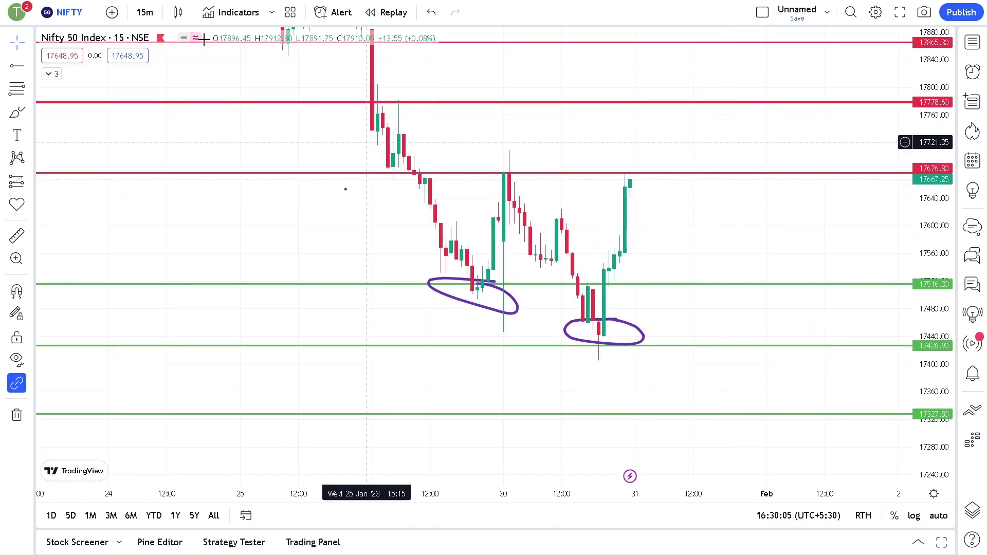
Load the NIFTY BANK index chart (BANKNIFTY, NSE) and examine its latest candles against the support and resistance lines
{"action": "left_click", "coordinate": [83, 20]}
{"action": "key", "text": "BackSpace"}
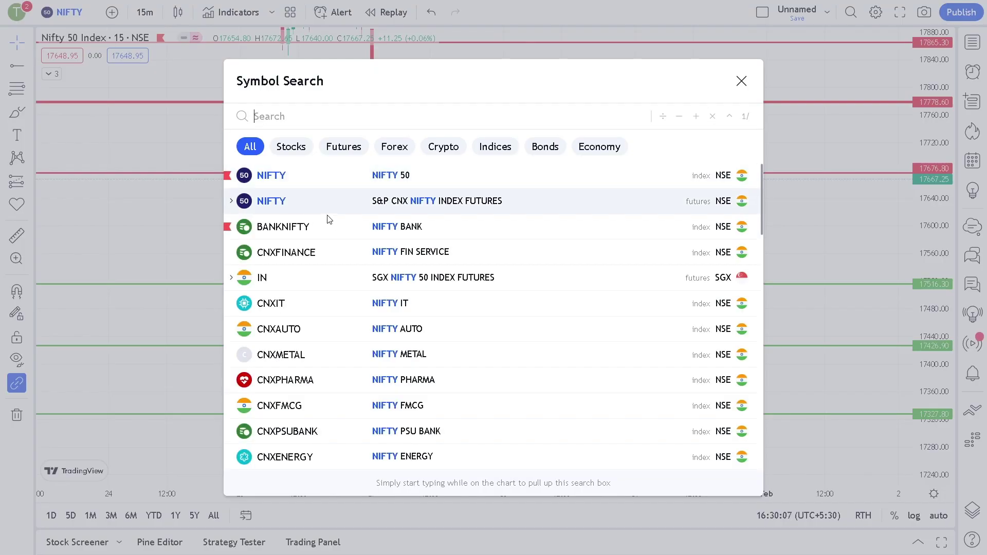
{"action": "left_click", "coordinate": [332, 234]}
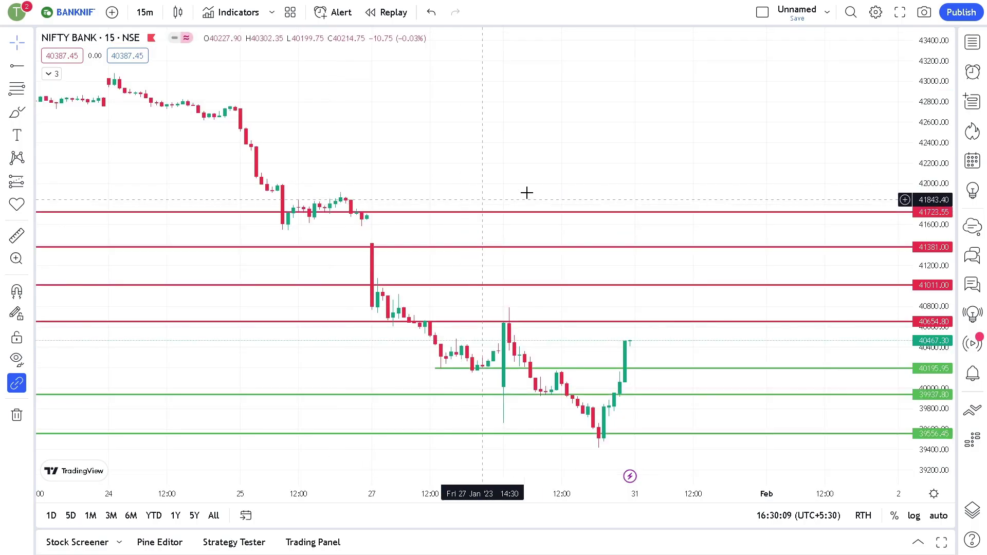
{"action": "scroll", "coordinate": [569, 109], "scroll_direction": "up", "scroll_amount": 3}
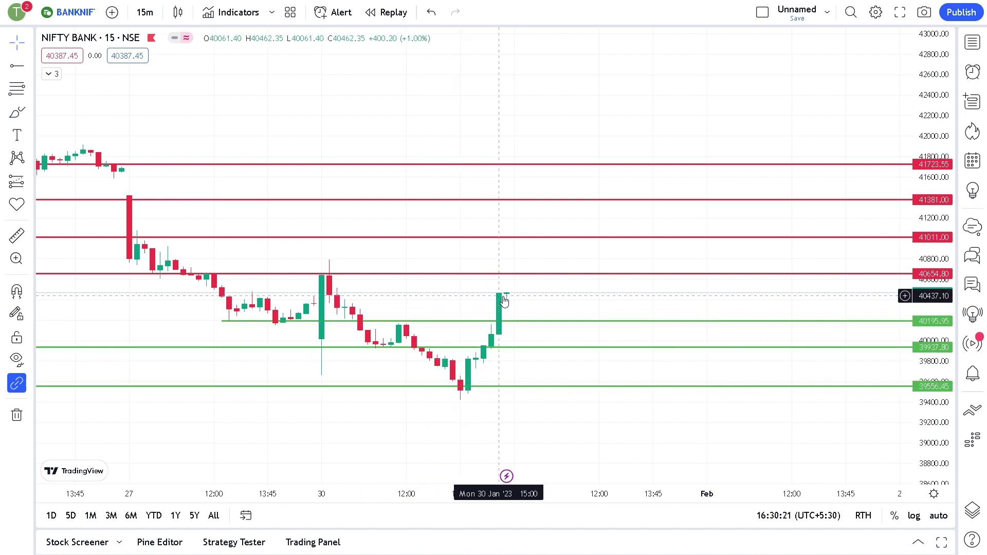
{"action": "scroll", "coordinate": [504, 301], "scroll_direction": "down", "scroll_amount": 1}
{"action": "scroll", "coordinate": [502, 298], "scroll_direction": "up", "scroll_amount": 1}
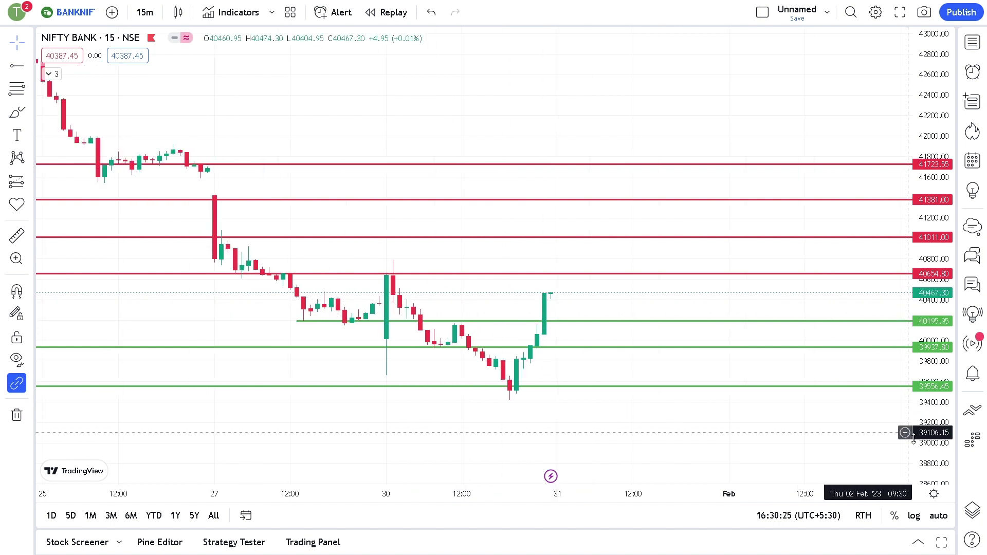
{"action": "left_click_drag", "start_coordinate": [935, 401], "coordinate": [920, 358]}
{"action": "scroll", "coordinate": [677, 343], "scroll_direction": "up", "scroll_amount": 1}
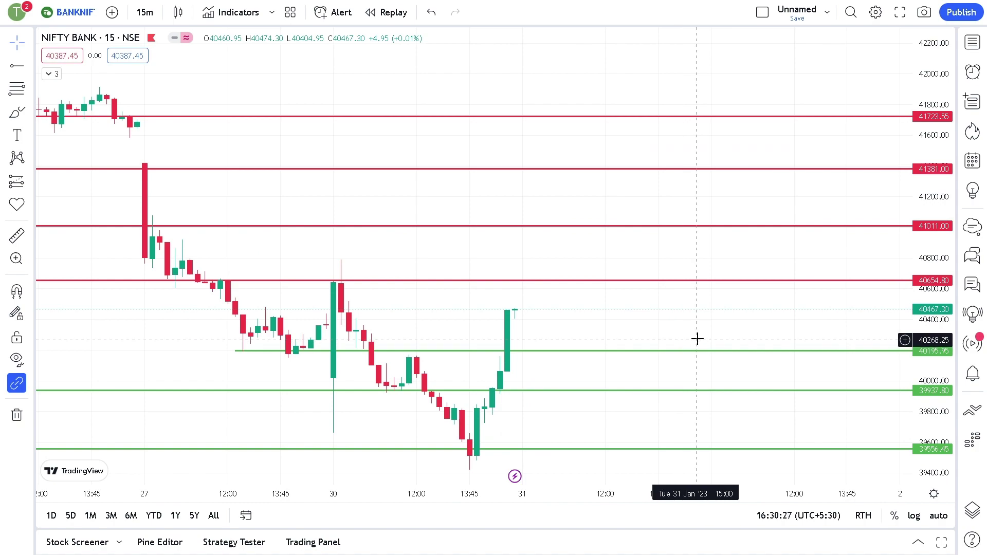
{"action": "scroll", "coordinate": [703, 320], "scroll_direction": "down", "scroll_amount": 1}
Load the Bharti Airtel (BHARTIARTL) chart and examine its triangle pattern, rising trendline and horizontal levels
{"action": "left_click", "coordinate": [77, 11]}
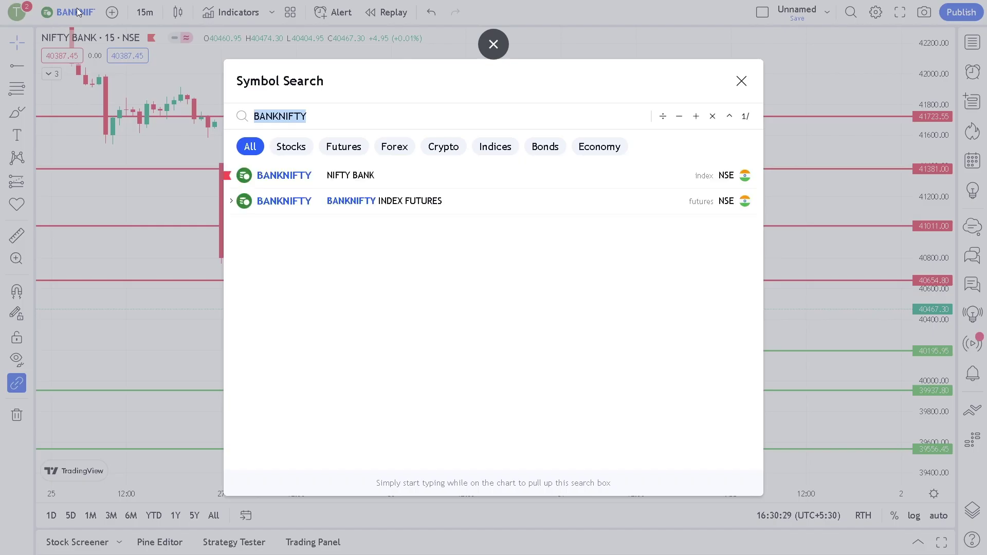
{"action": "scroll", "coordinate": [308, 273], "scroll_direction": "down", "scroll_amount": 1}
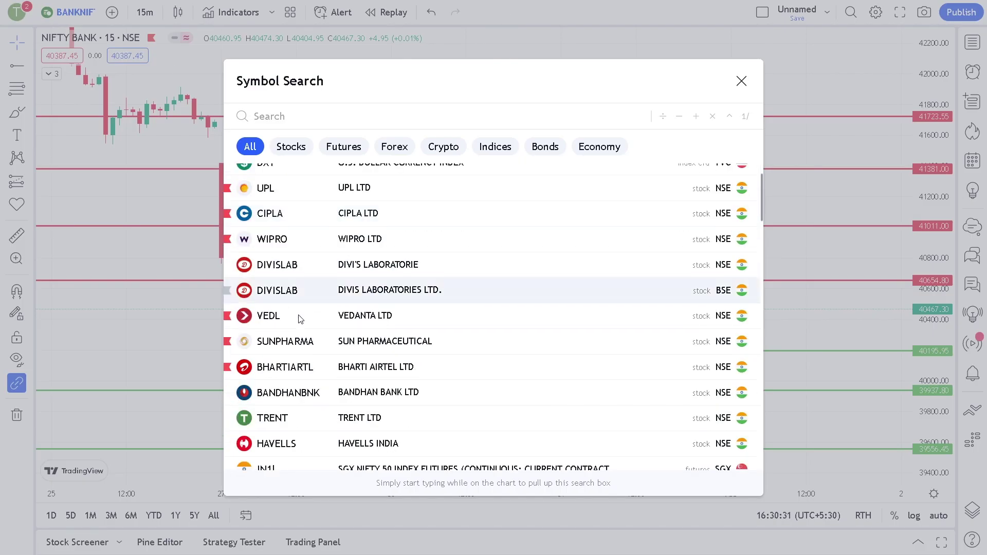
{"action": "left_click", "coordinate": [295, 365]}
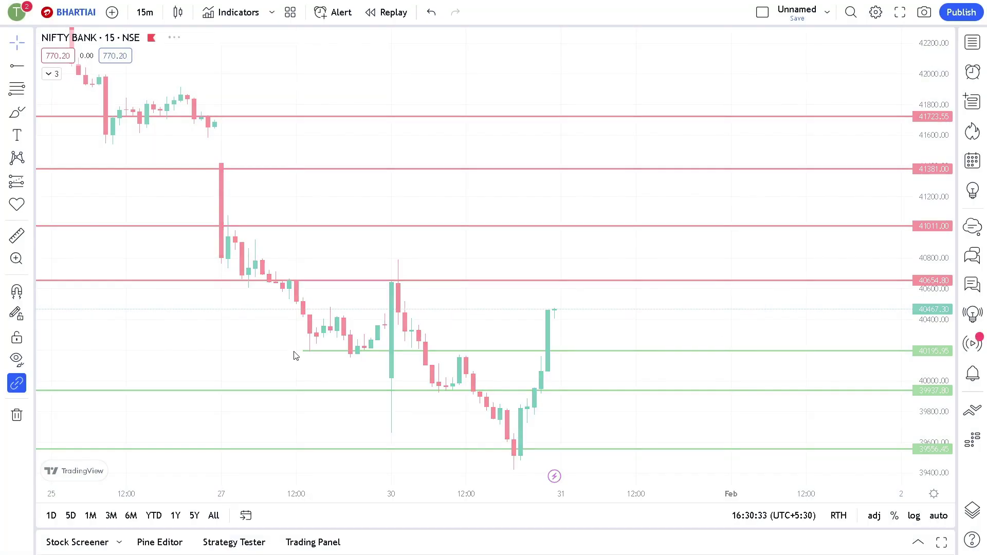
{"action": "scroll", "coordinate": [345, 291], "scroll_direction": "down", "scroll_amount": 3}
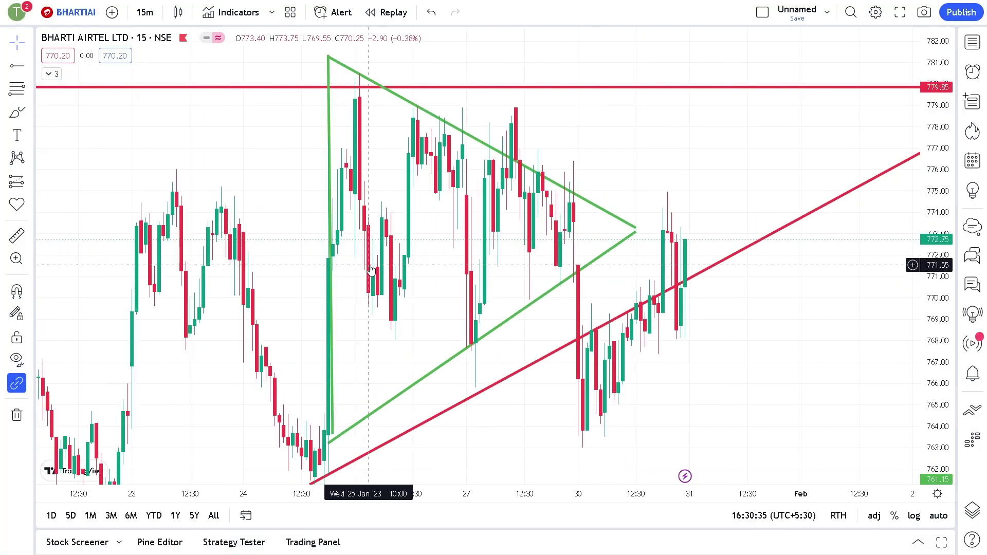
{"action": "left_click_drag", "start_coordinate": [934, 163], "coordinate": [933, 302]}
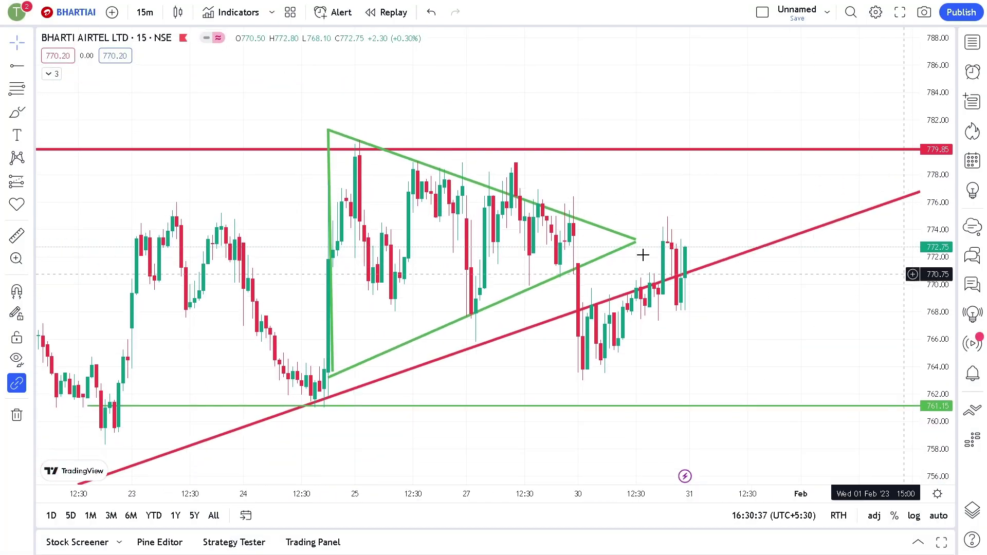
{"action": "scroll", "coordinate": [447, 233], "scroll_direction": "down", "scroll_amount": 1}
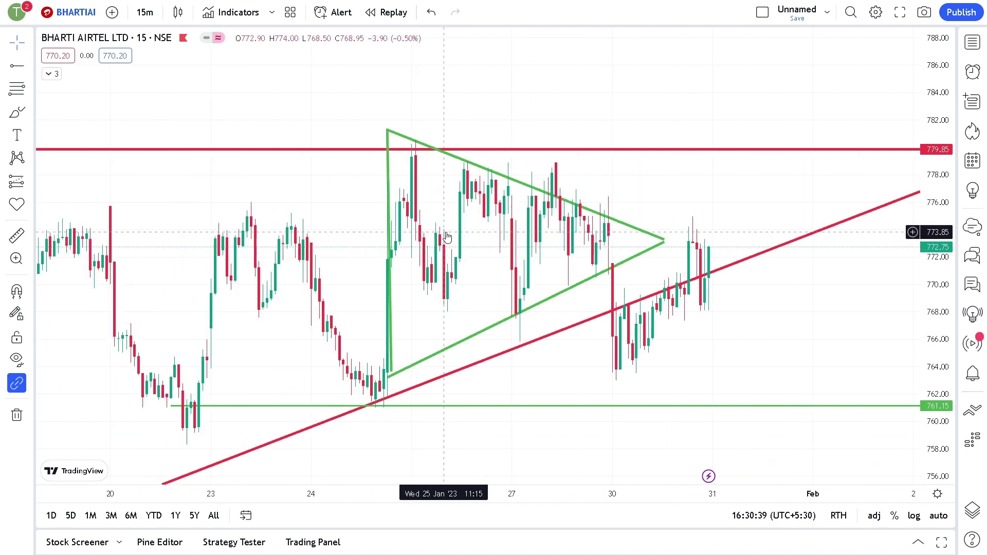
{"action": "scroll", "coordinate": [449, 234], "scroll_direction": "up", "scroll_amount": 1}
{"action": "scroll", "coordinate": [449, 233], "scroll_direction": "up", "scroll_amount": 2}
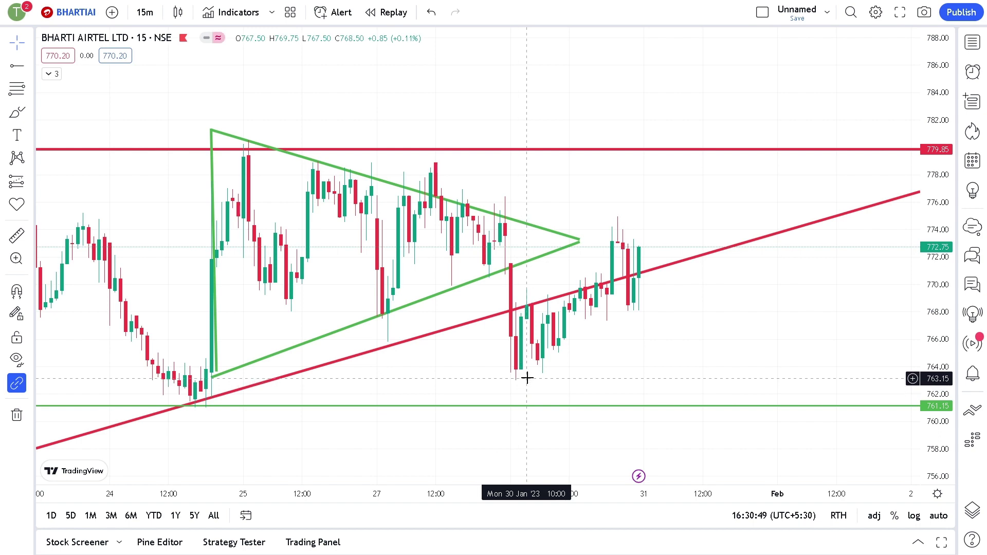
{"action": "scroll", "coordinate": [527, 378], "scroll_direction": "down", "scroll_amount": 2}
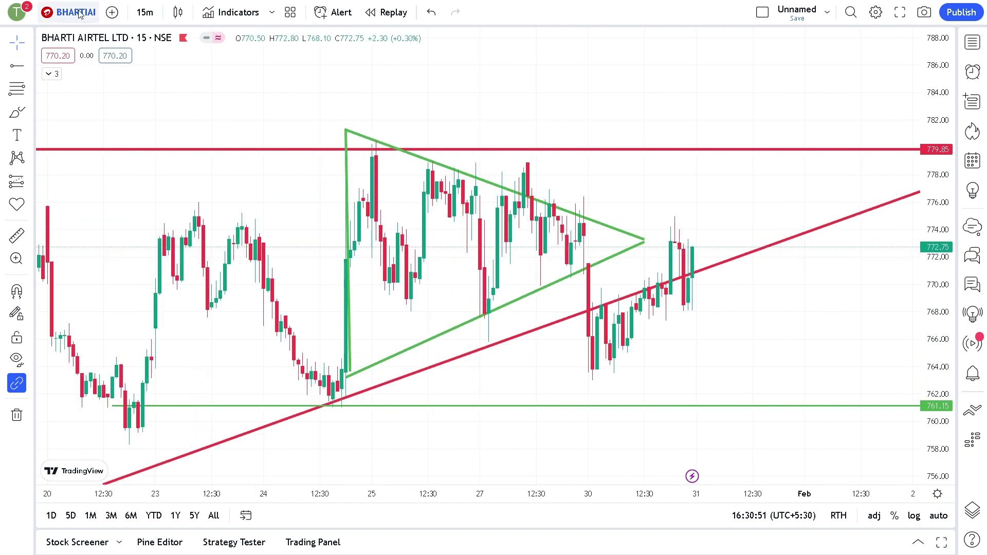
Load the Sun Pharmaceutical (SUNPHARMA) chart and examine the recent candles around the red and green horizontal lines
{"action": "left_click", "coordinate": [76, 12]}
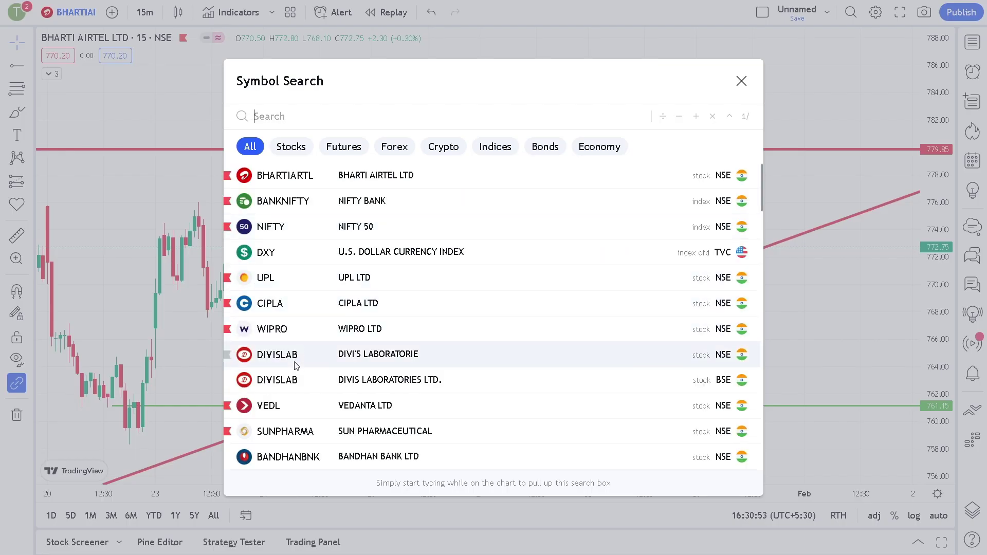
{"action": "left_click", "coordinate": [288, 430]}
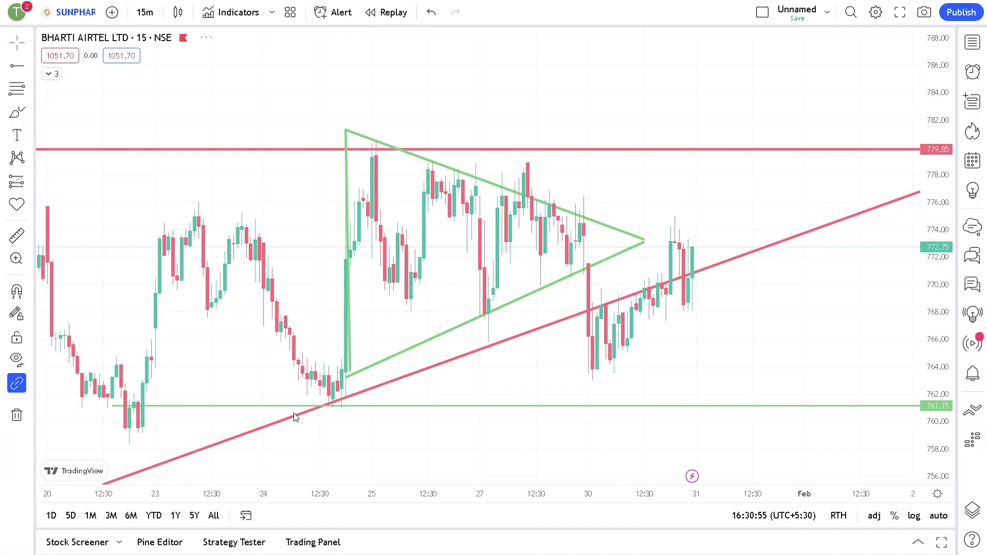
{"action": "scroll", "coordinate": [405, 152], "scroll_direction": "down", "scroll_amount": 6}
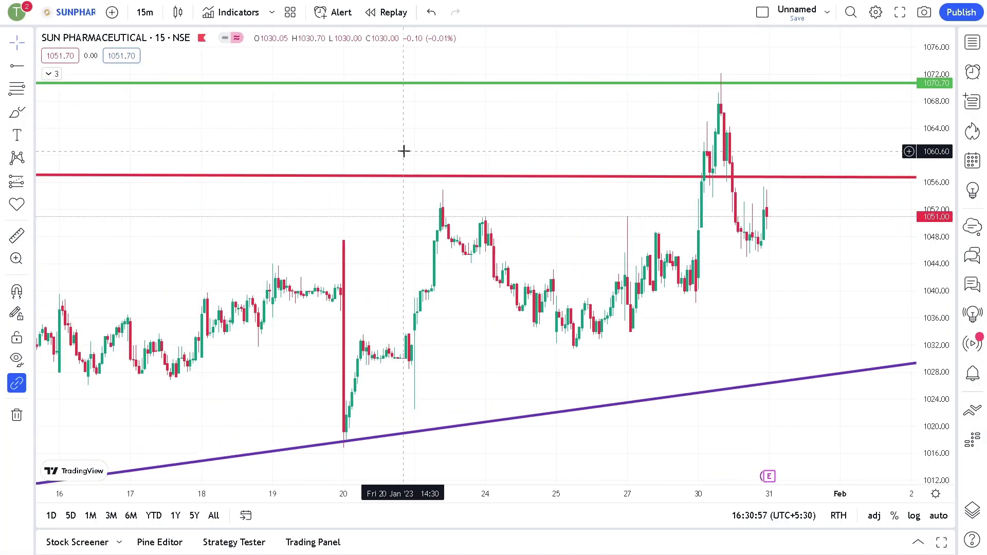
{"action": "scroll", "coordinate": [427, 140], "scroll_direction": "up", "scroll_amount": 6}
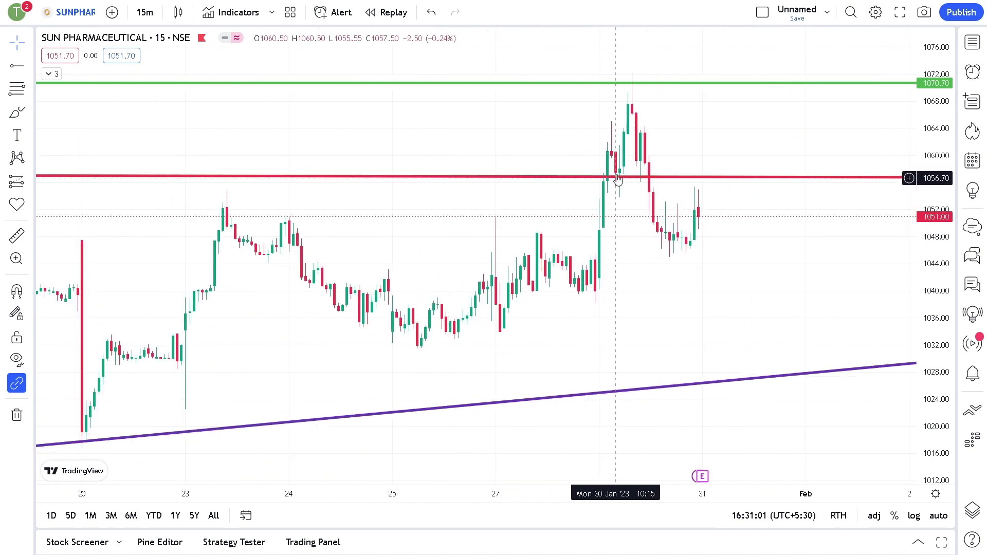
Compare Sun Pharmaceutical's November 2022 and late January peaks against the green and red resistance lines
{"action": "scroll", "coordinate": [478, 123], "scroll_direction": "down", "scroll_amount": 5}
{"action": "scroll", "coordinate": [432, 121], "scroll_direction": "down", "scroll_amount": 6}
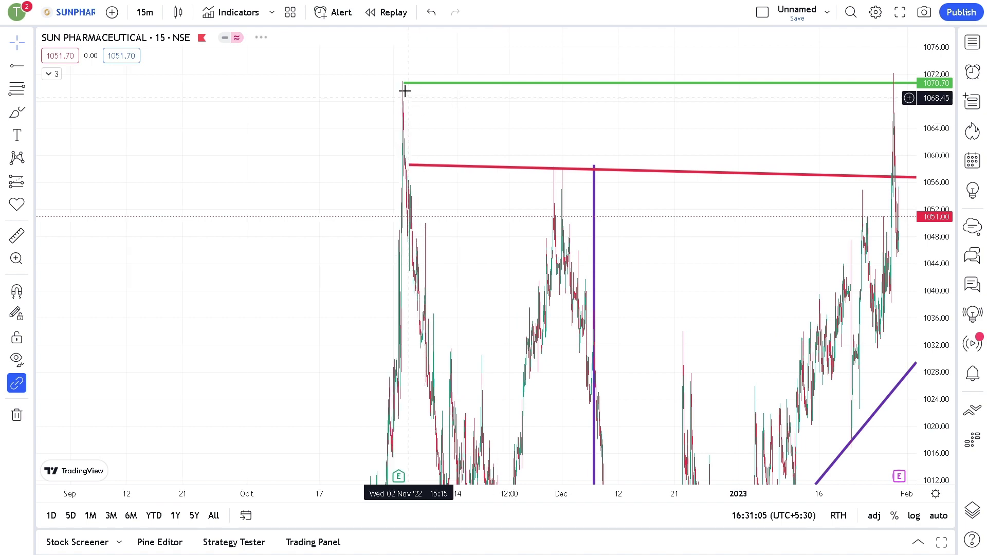
{"action": "scroll", "coordinate": [399, 98], "scroll_direction": "up", "scroll_amount": 1}
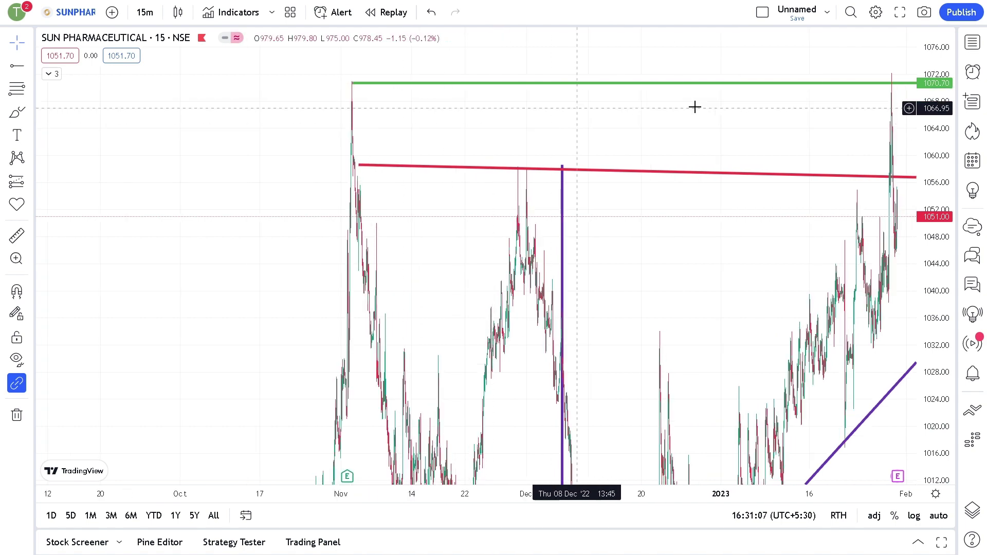
{"action": "scroll", "coordinate": [736, 137], "scroll_direction": "up", "scroll_amount": 3}
{"action": "scroll", "coordinate": [736, 138], "scroll_direction": "up", "scroll_amount": 5}
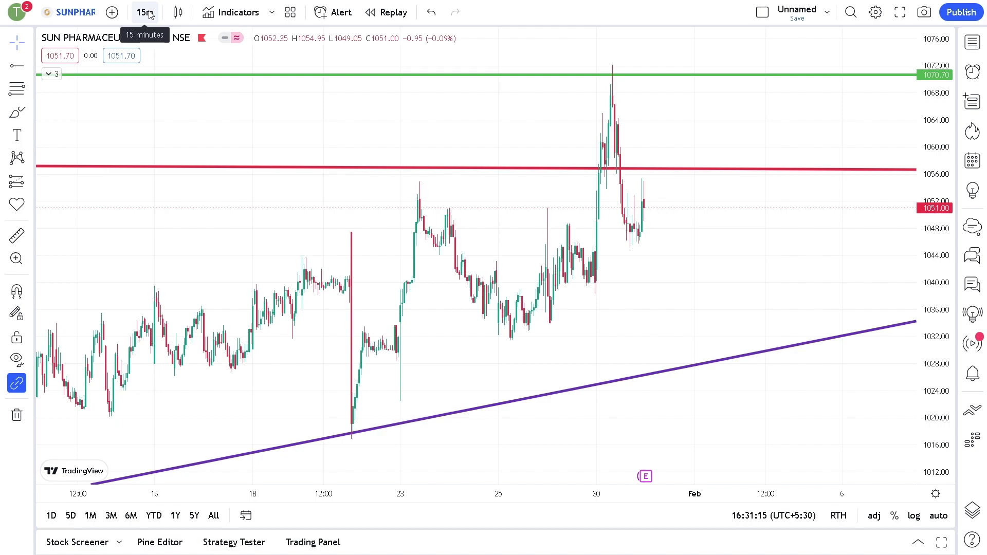
Load the Vedanta (VEDL, NSE) chart and examine the latest candles within the two blue parallel channels
{"action": "left_click", "coordinate": [91, 16]}
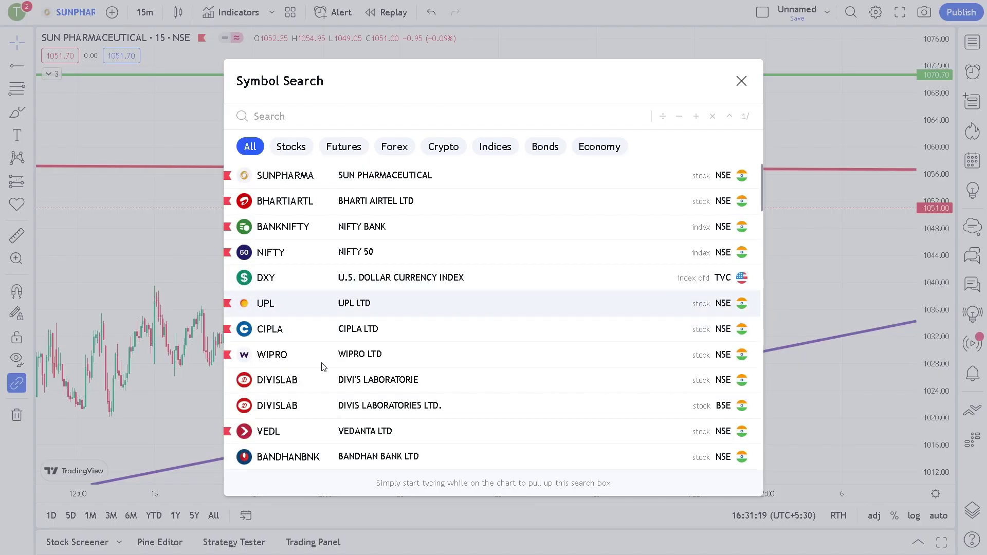
{"action": "left_click", "coordinate": [301, 429]}
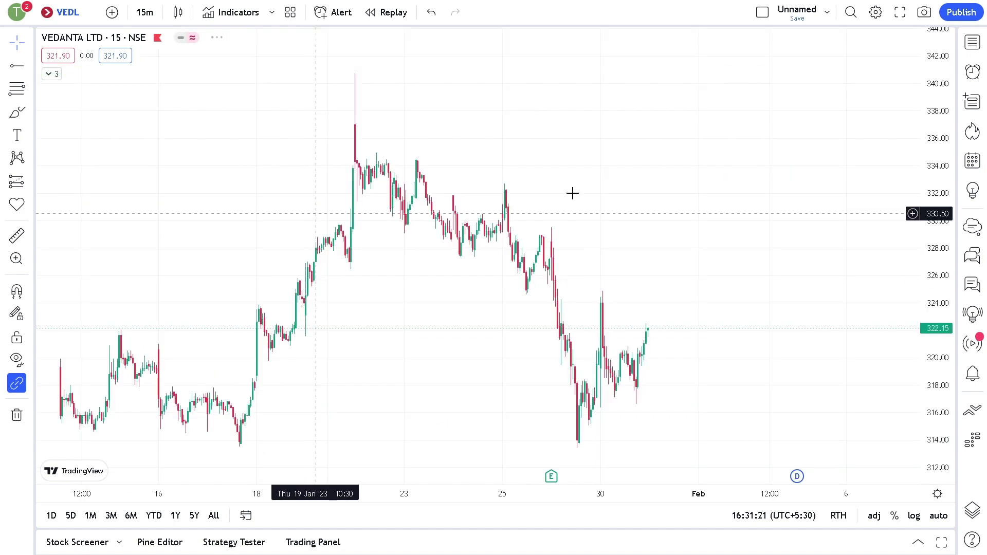
{"action": "scroll", "coordinate": [581, 192], "scroll_direction": "up", "scroll_amount": 5}
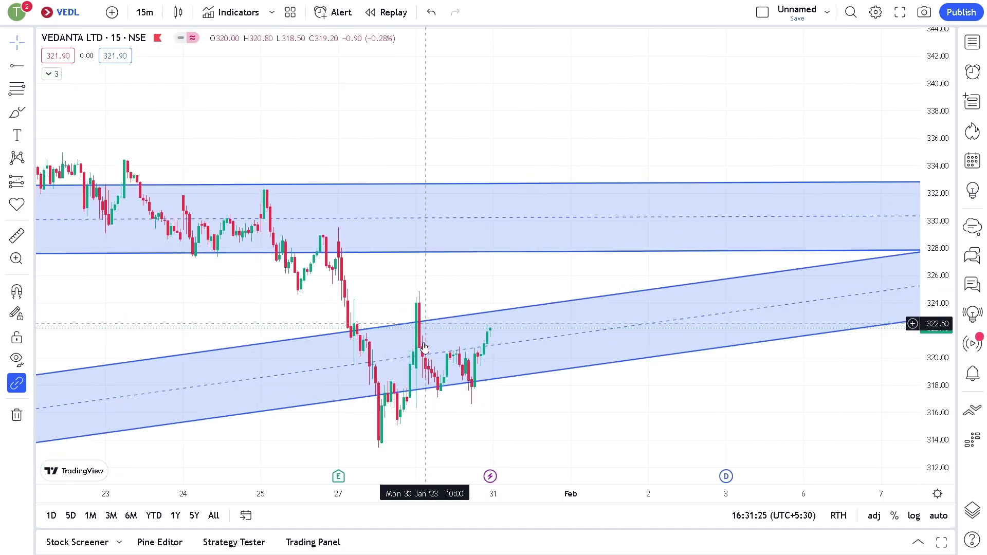
{"action": "scroll", "coordinate": [442, 332], "scroll_direction": "down", "scroll_amount": 1}
{"action": "scroll", "coordinate": [443, 332], "scroll_direction": "down", "scroll_amount": 2}
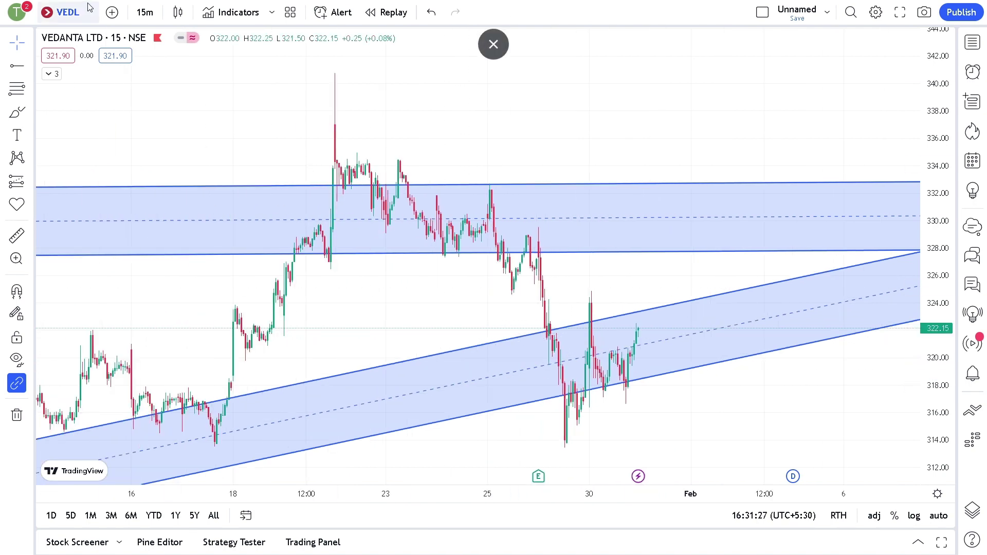
Switch the Vedanta chart to the 1-day interval and examine the triangle formed by the channels and the green support lines
{"action": "left_click", "coordinate": [149, 14]}
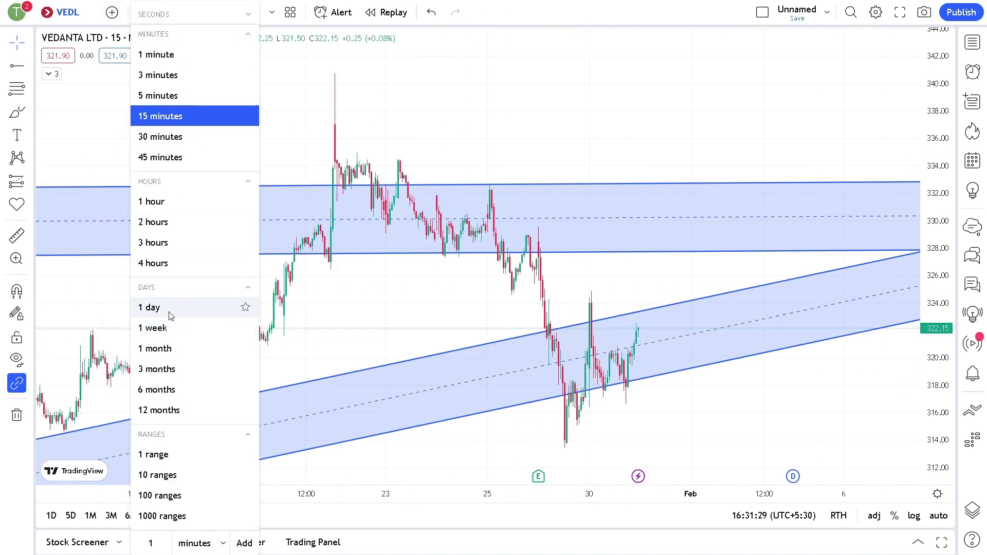
{"action": "left_click", "coordinate": [206, 307]}
{"action": "scroll", "coordinate": [729, 159], "scroll_direction": "down", "scroll_amount": 2}
{"action": "scroll", "coordinate": [771, 221], "scroll_direction": "up", "scroll_amount": 4}
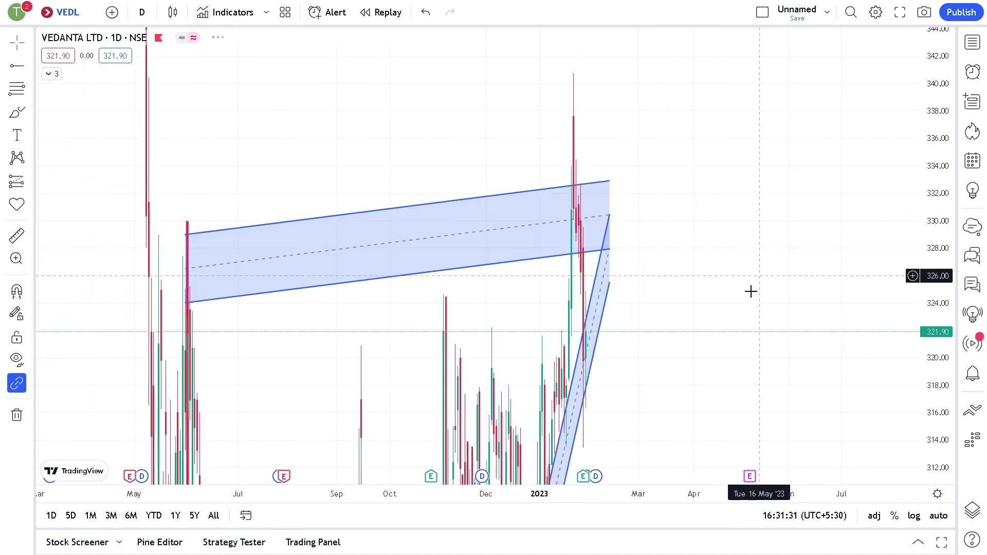
{"action": "left_click_drag", "start_coordinate": [812, 237], "coordinate": [910, 145]}
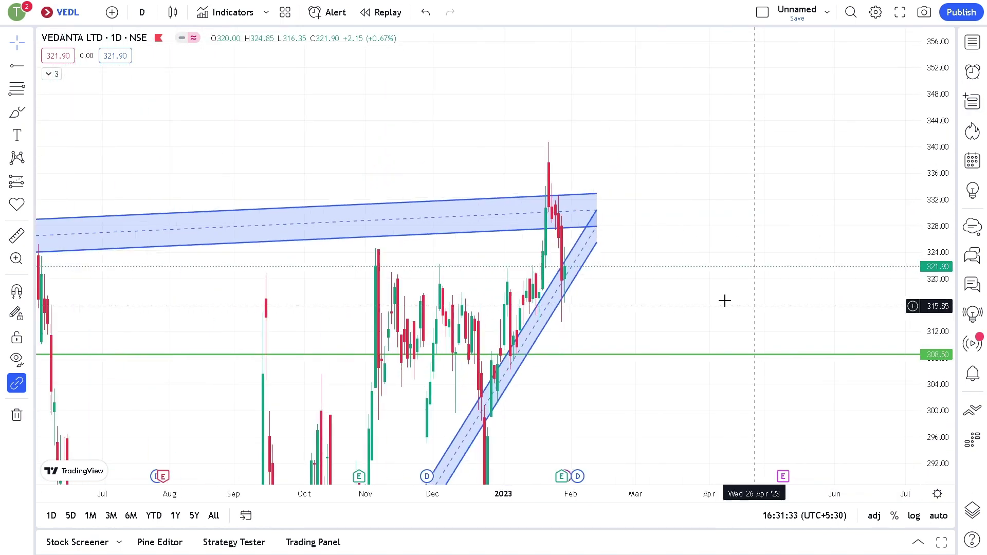
{"action": "left_click_drag", "start_coordinate": [792, 116], "coordinate": [805, 108]}
{"action": "scroll", "coordinate": [617, 256], "scroll_direction": "down", "scroll_amount": 3}
{"action": "left_click_drag", "start_coordinate": [935, 117], "coordinate": [893, 433]}
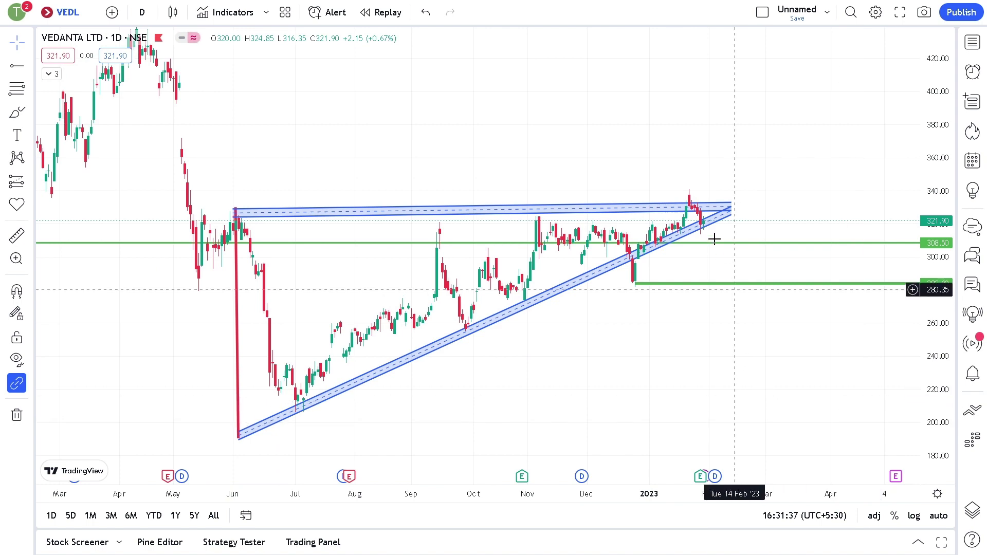
Load the Wipro (WIPRO, NSE) chart and set its interval to 15 minutes
{"action": "left_click", "coordinate": [64, 16]}
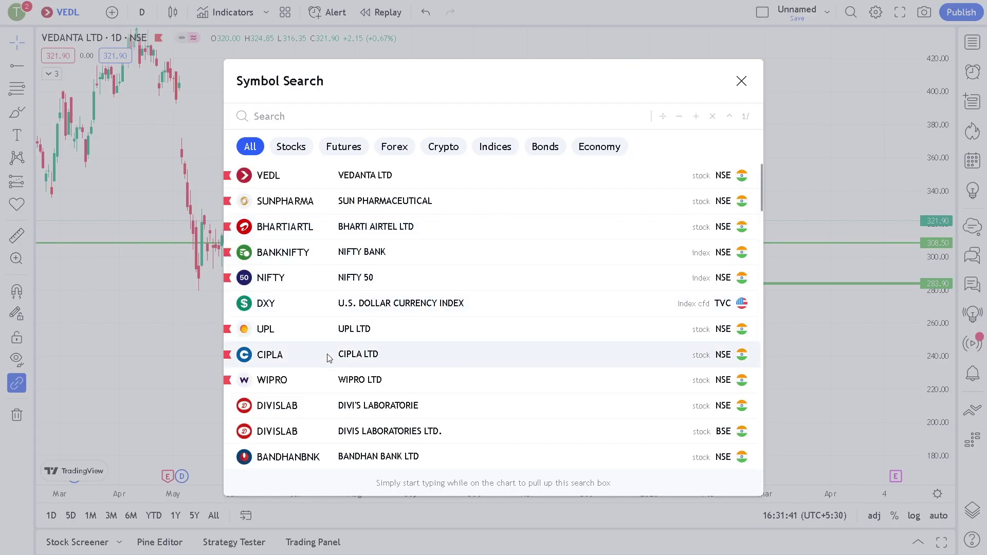
{"action": "left_click", "coordinate": [313, 380]}
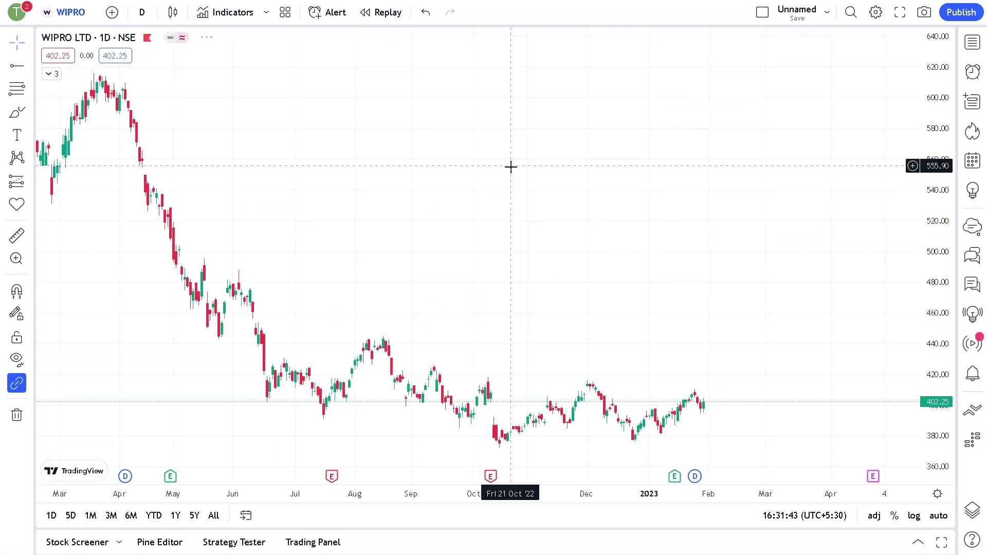
{"action": "left_click", "coordinate": [146, 11]}
{"action": "left_click", "coordinate": [159, 118]}
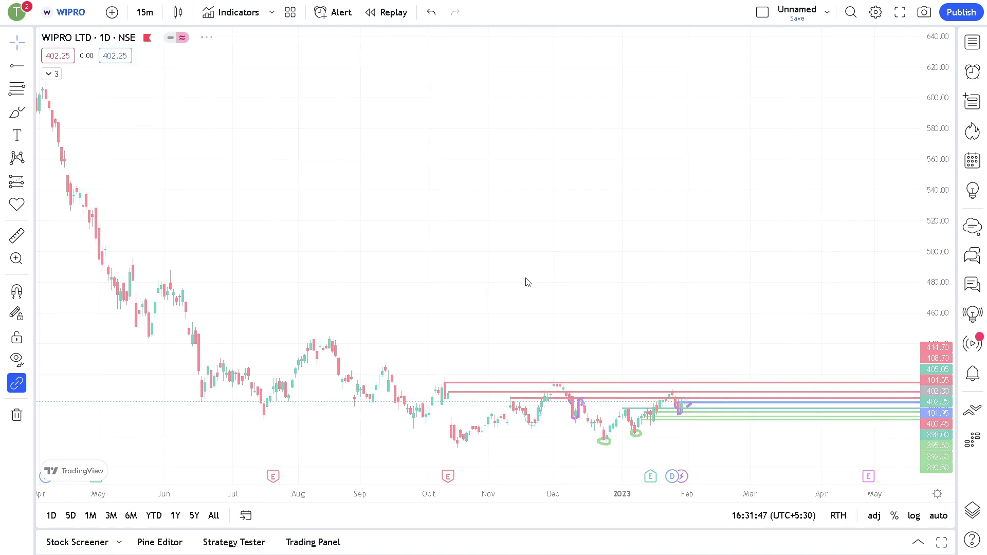
Examine Wipro's three purple curves below the blue neckline and the long position's entry, target and stop levels
{"action": "left_click_drag", "start_coordinate": [936, 395], "coordinate": [932, 57]}
{"action": "left_click_drag", "start_coordinate": [766, 310], "coordinate": [747, 112]}
{"action": "left_click_drag", "start_coordinate": [925, 359], "coordinate": [923, 43]}
{"action": "scroll", "coordinate": [699, 307], "scroll_direction": "up", "scroll_amount": 4}
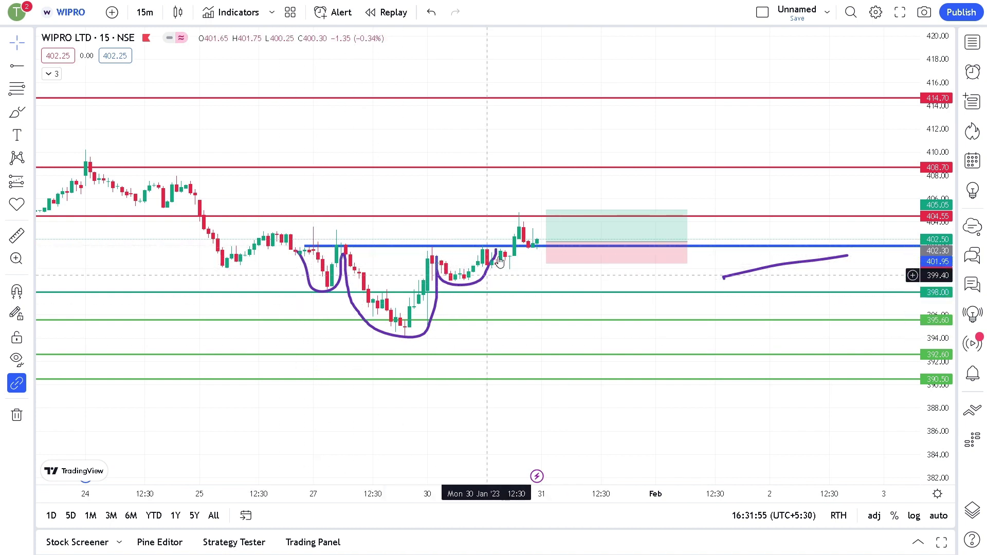
{"action": "scroll", "coordinate": [501, 272], "scroll_direction": "up", "scroll_amount": 1}
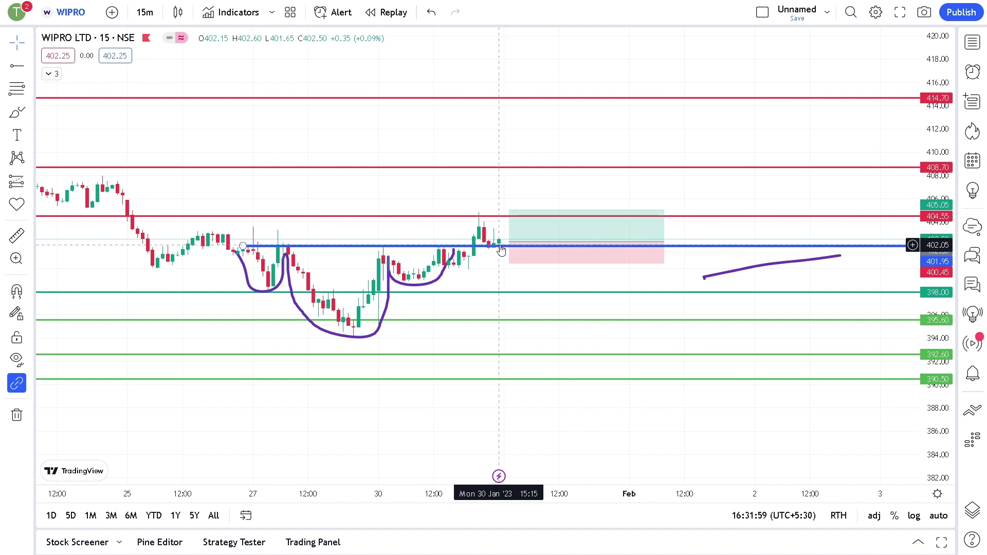
{"action": "scroll", "coordinate": [501, 255], "scroll_direction": "up", "scroll_amount": 3}
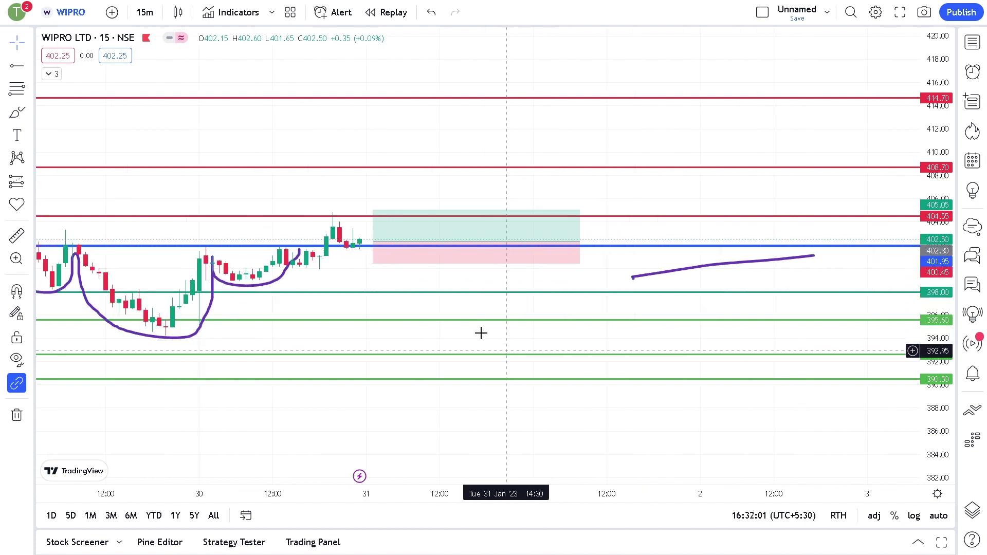
{"action": "left_click_drag", "start_coordinate": [936, 418], "coordinate": [920, 303]}
{"action": "mouse_move", "coordinate": [373, 226]}
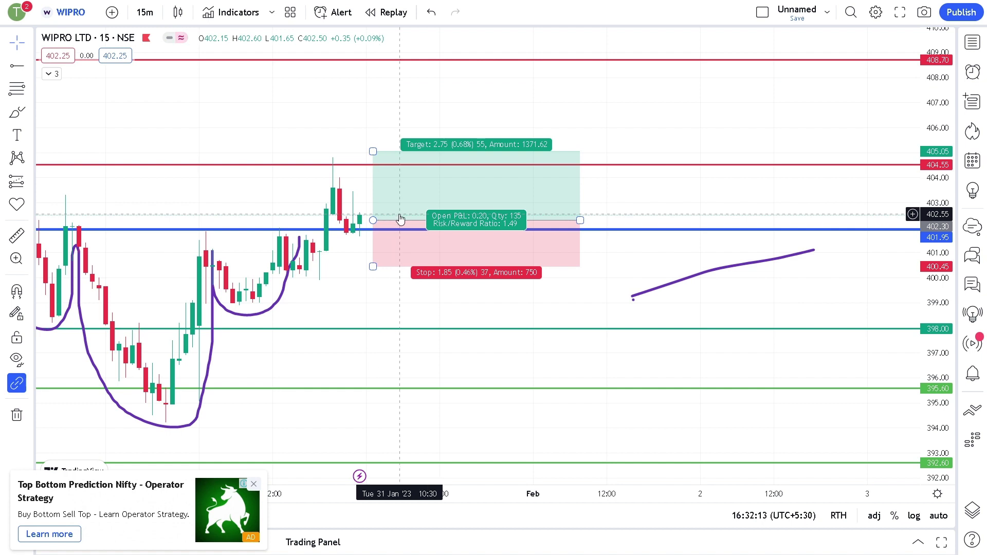
Load the UPL chart at the 5-minute interval and examine the rising channel between the red resistance and green support lines
{"action": "left_click", "coordinate": [70, 13]}
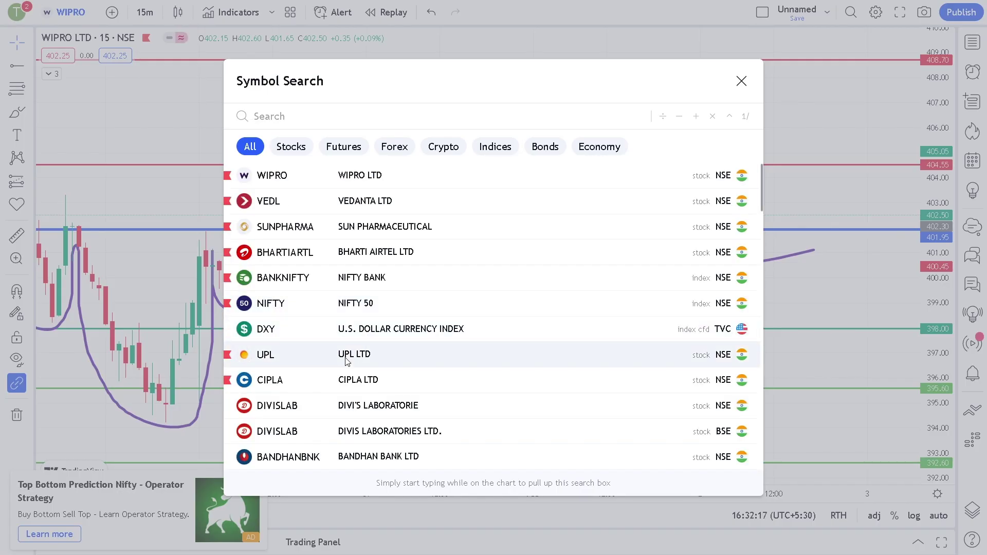
{"action": "left_click", "coordinate": [363, 353]}
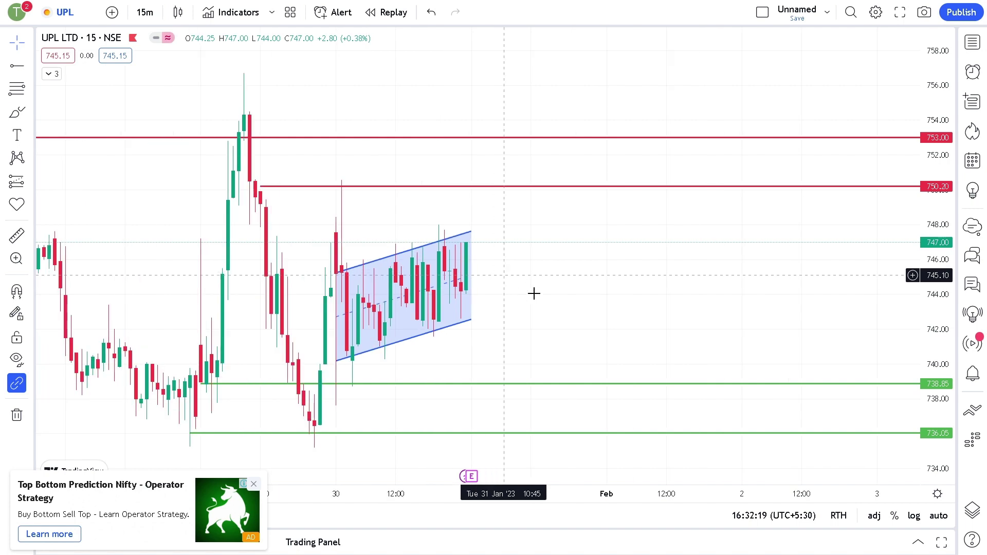
{"action": "left_click", "coordinate": [147, 13]}
{"action": "left_click", "coordinate": [190, 98]}
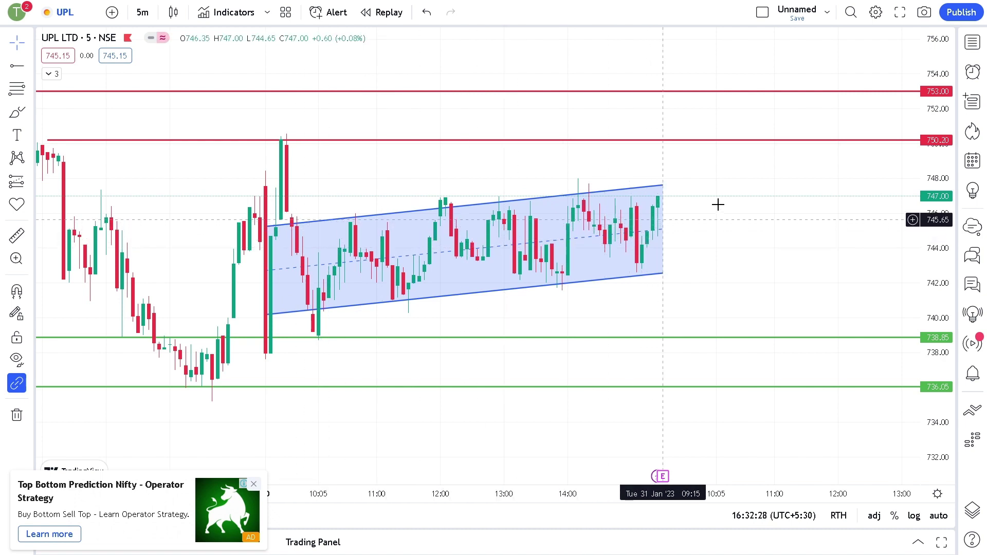
{"action": "scroll", "coordinate": [719, 205], "scroll_direction": "down", "scroll_amount": 1}
{"action": "left_click_drag", "start_coordinate": [778, 194], "coordinate": [765, 208]}
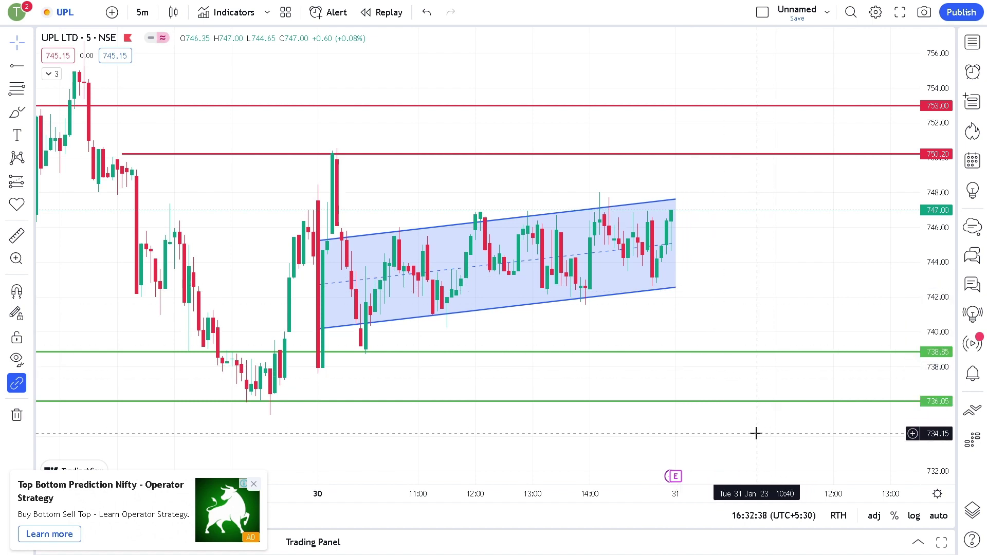
{"action": "scroll", "coordinate": [805, 255], "scroll_direction": "down", "scroll_amount": 1}
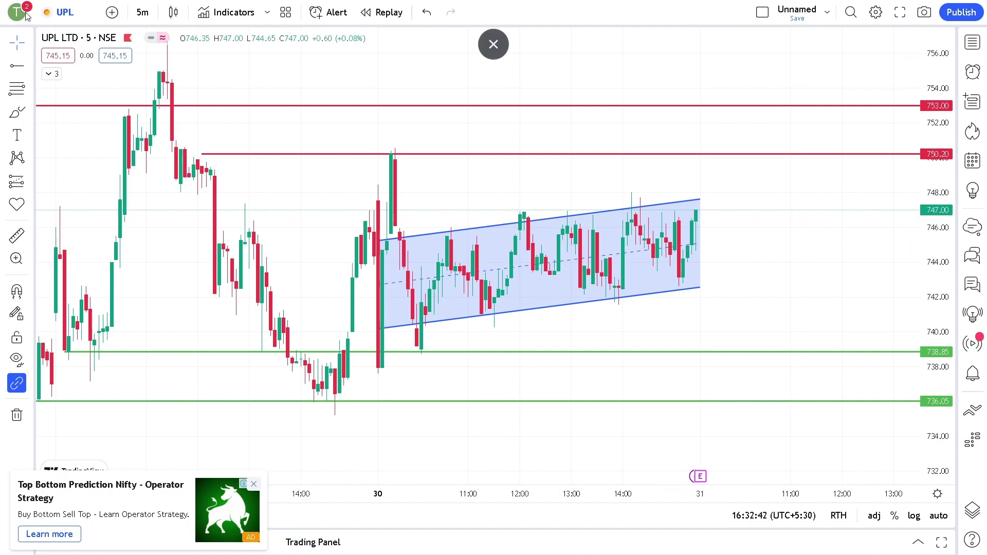
Load the Cipla (CIPLA, NSE) chart and examine the green descending triangle, horizontal levels and turquoise lines around the latest candles
{"action": "left_click", "coordinate": [45, 15]}
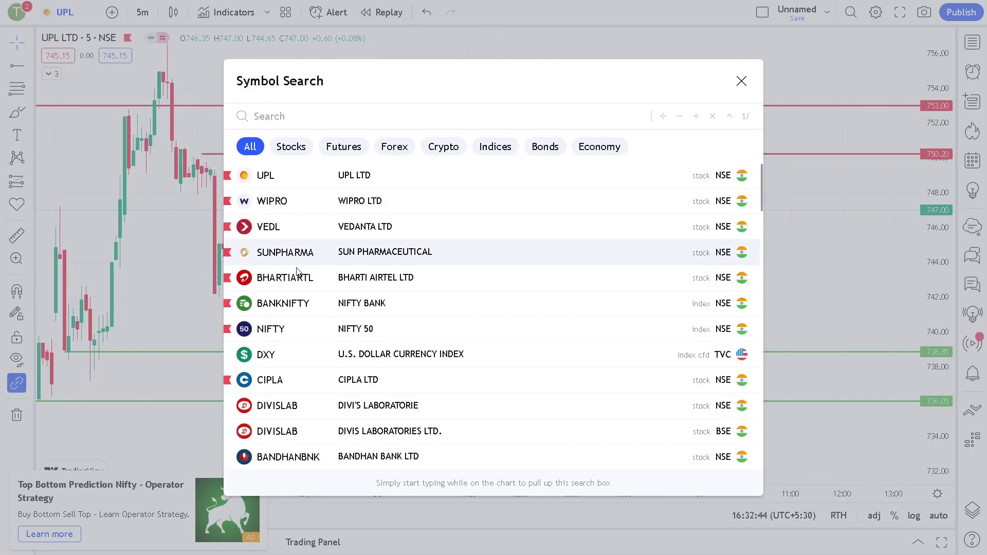
{"action": "scroll", "coordinate": [294, 308], "scroll_direction": "down", "scroll_amount": 2}
{"action": "left_click", "coordinate": [311, 323]}
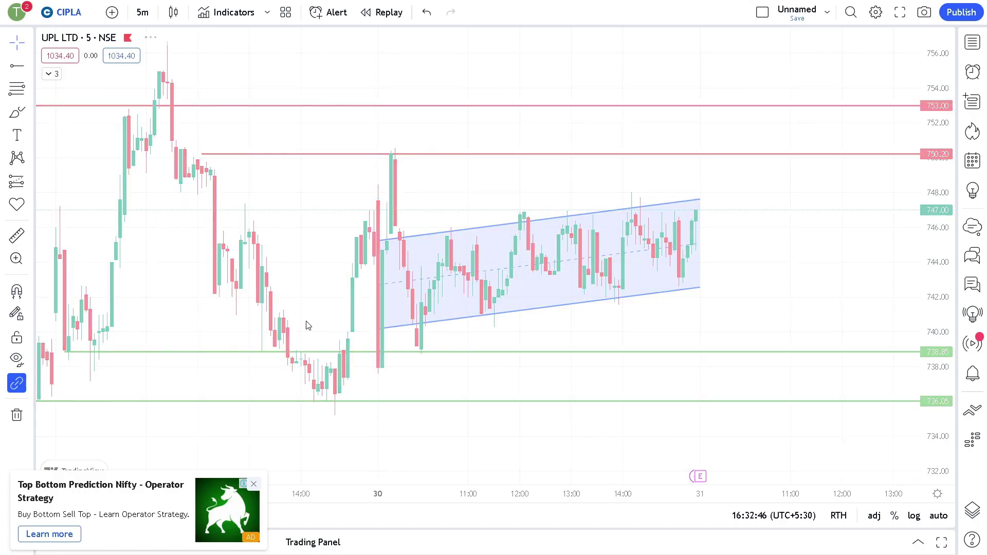
{"action": "scroll", "coordinate": [523, 213], "scroll_direction": "down", "scroll_amount": 4}
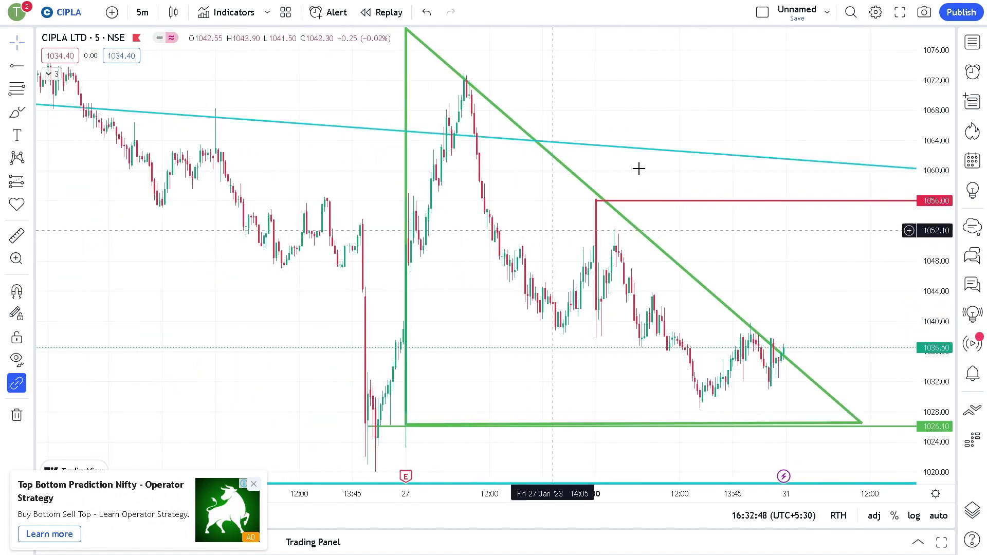
{"action": "left_click_drag", "start_coordinate": [927, 139], "coordinate": [915, 281]}
{"action": "scroll", "coordinate": [869, 286], "scroll_direction": "up", "scroll_amount": 3}
{"action": "scroll", "coordinate": [804, 287], "scroll_direction": "down", "scroll_amount": 2}
{"action": "left_click_drag", "start_coordinate": [822, 288], "coordinate": [715, 182]}
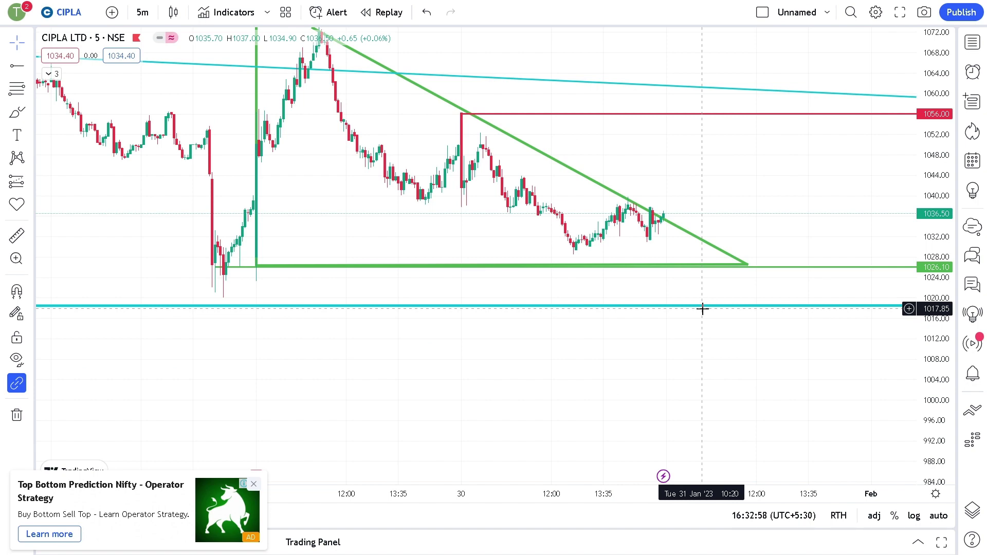
{"action": "left_click_drag", "start_coordinate": [753, 180], "coordinate": [741, 236]}
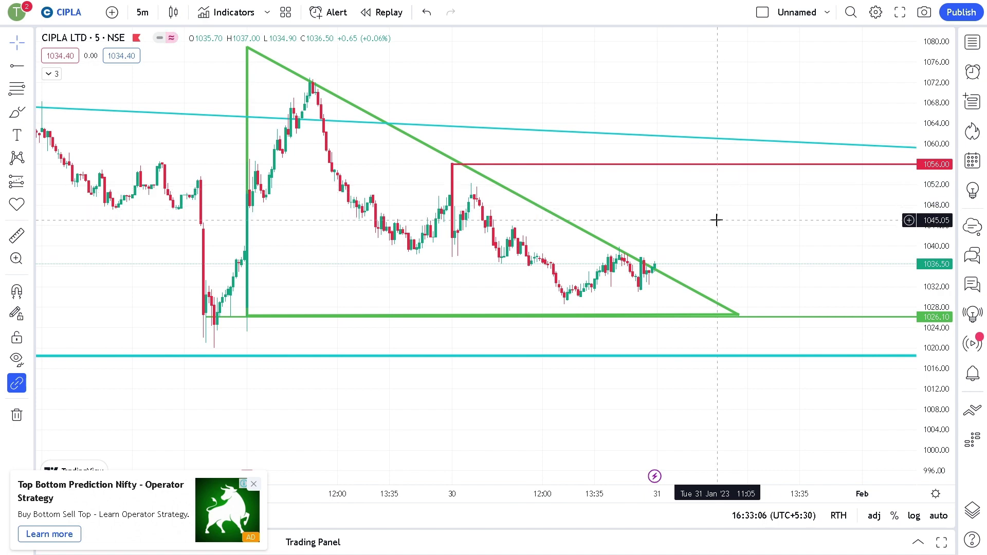
{"action": "scroll", "coordinate": [716, 220], "scroll_direction": "down", "scroll_amount": 4}
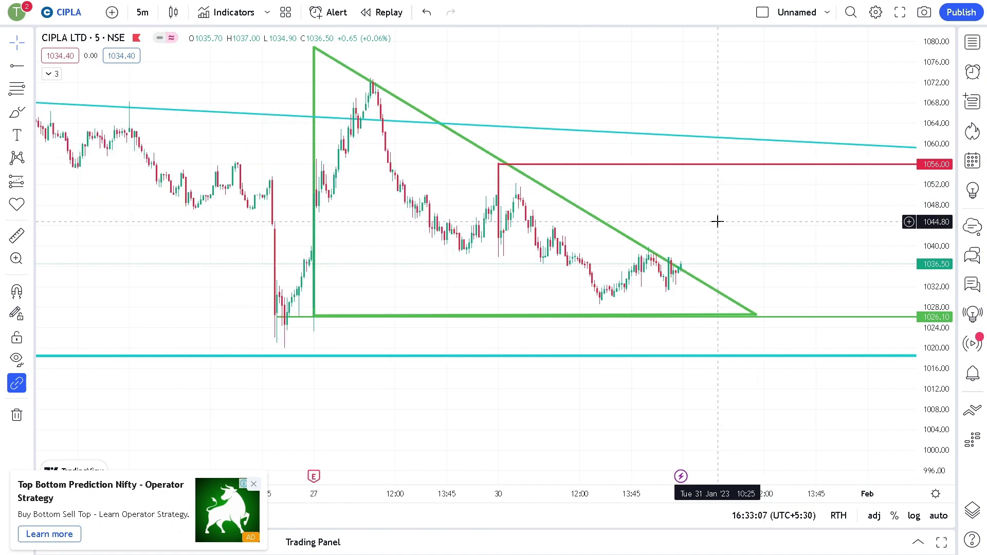
Switch the Cipla chart to the 1-day interval, dismiss the advertisement and examine the large turquoise descending triangle
{"action": "left_click", "coordinate": [141, 11]}
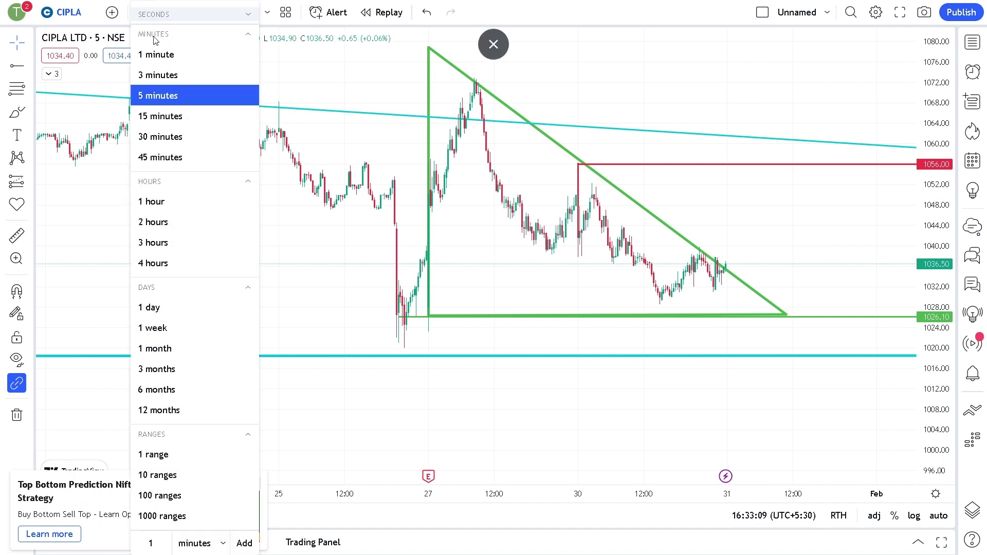
{"action": "left_click", "coordinate": [173, 306]}
{"action": "scroll", "coordinate": [430, 254], "scroll_direction": "up", "scroll_amount": 1}
{"action": "left_click_drag", "start_coordinate": [673, 95], "coordinate": [685, 127]}
{"action": "left_click_drag", "start_coordinate": [930, 98], "coordinate": [930, 297]}
{"action": "left_click_drag", "start_coordinate": [903, 335], "coordinate": [896, 406]}
{"action": "scroll", "coordinate": [629, 385], "scroll_direction": "up", "scroll_amount": 2}
{"action": "left_click_drag", "start_coordinate": [607, 365], "coordinate": [741, 431]}
{"action": "left_click", "coordinate": [253, 484]}
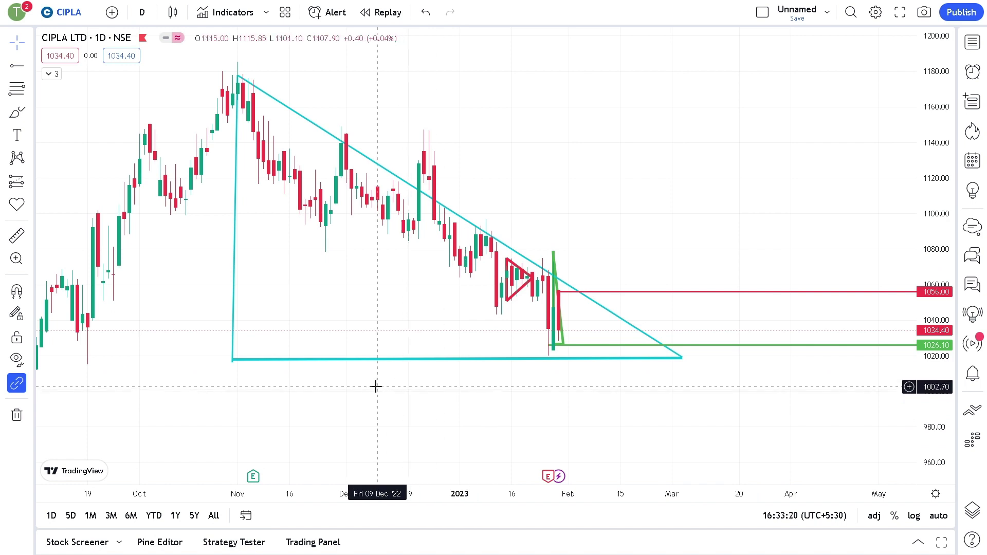
{"action": "scroll", "coordinate": [382, 381], "scroll_direction": "up", "scroll_amount": 2}
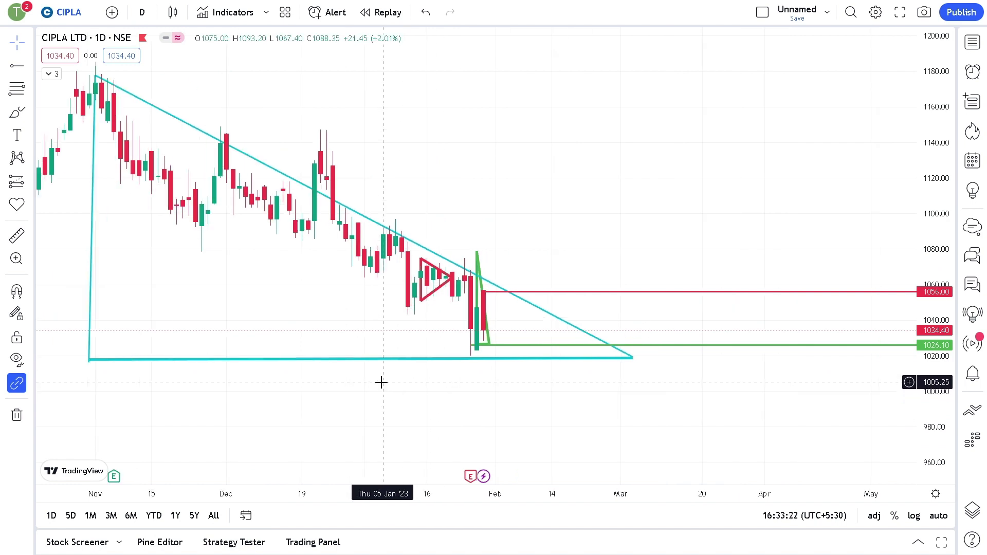